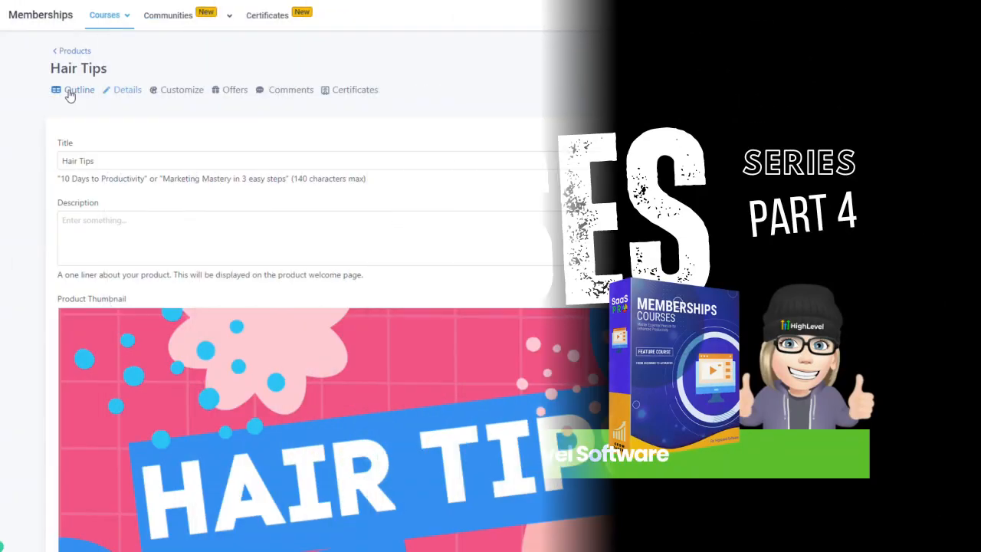
# Step: Open the theme gallery of the Hair Tips product and start customizing the Classic theme
pyautogui.click(69, 92)
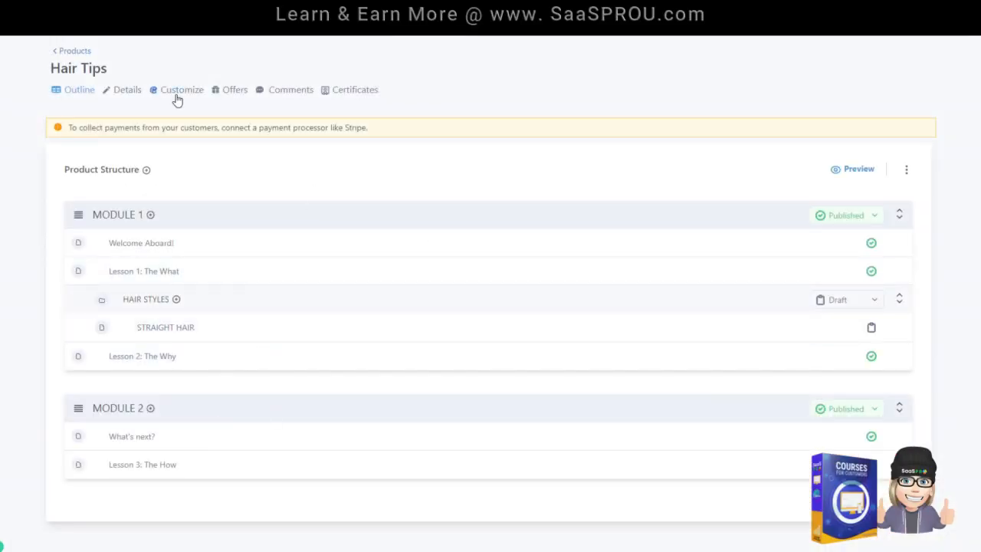
pyautogui.click(193, 99)
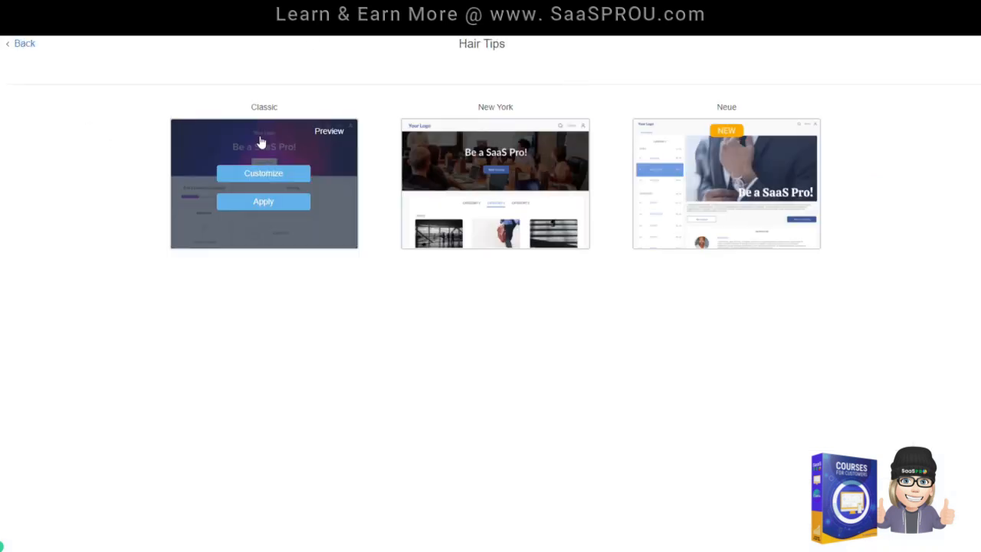
pyautogui.moveTo(662, 139)
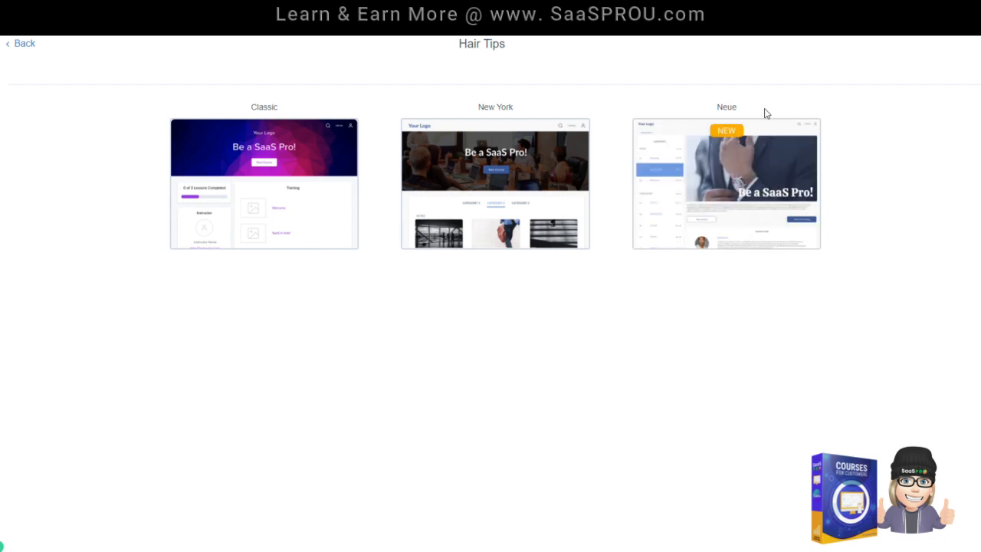
pyautogui.moveTo(272, 178)
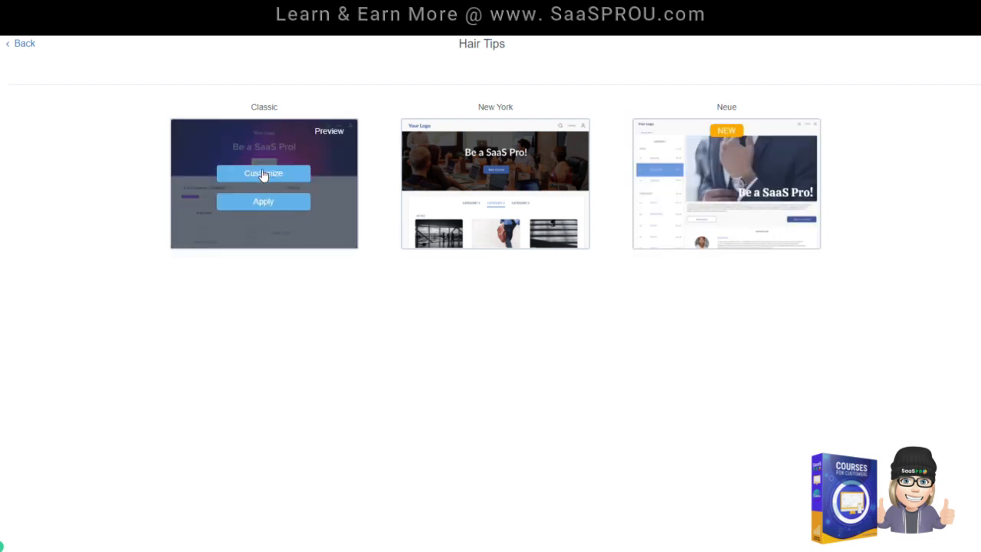
pyautogui.click(265, 175)
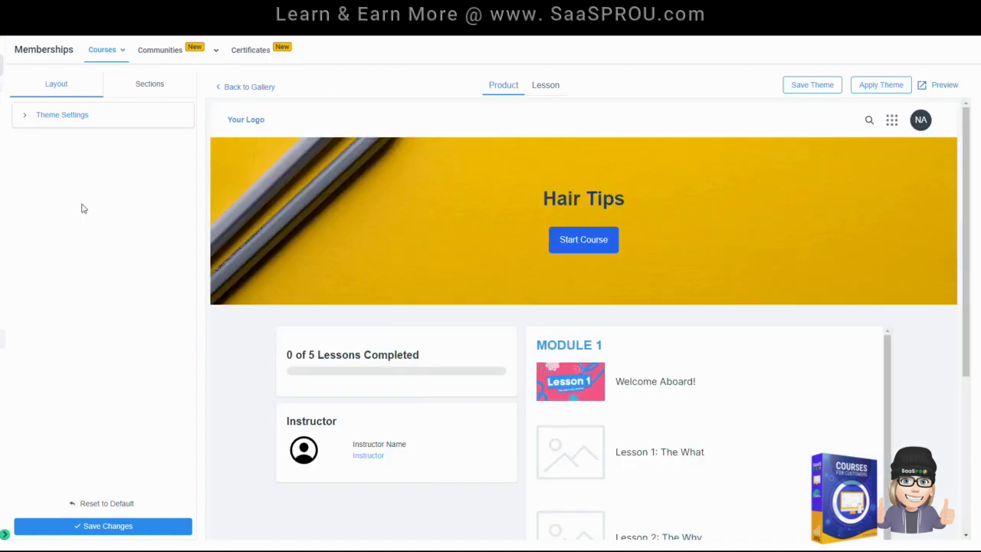
# Step: Examine the product page's theme settings and the options of its Header and Hero sections
pyautogui.click(59, 119)
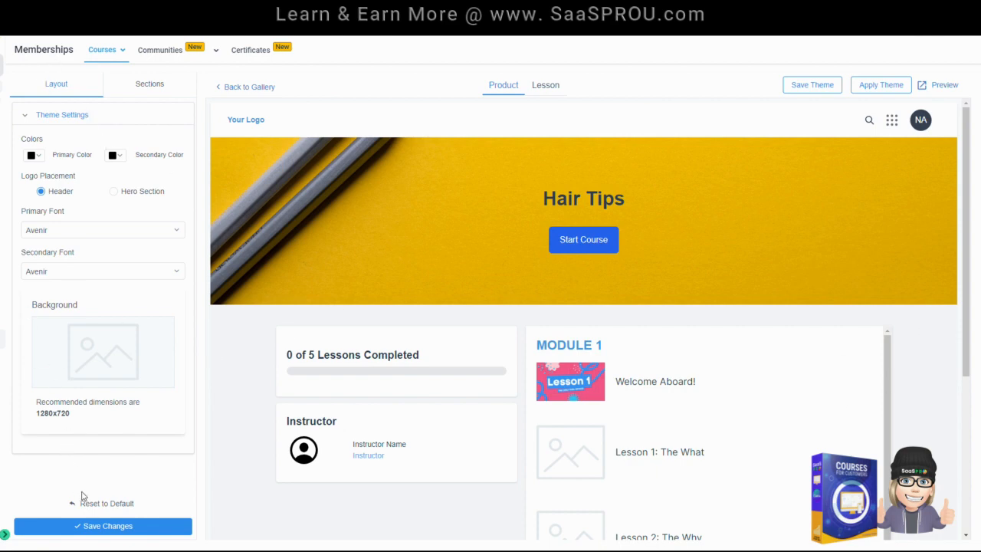
pyautogui.click(140, 94)
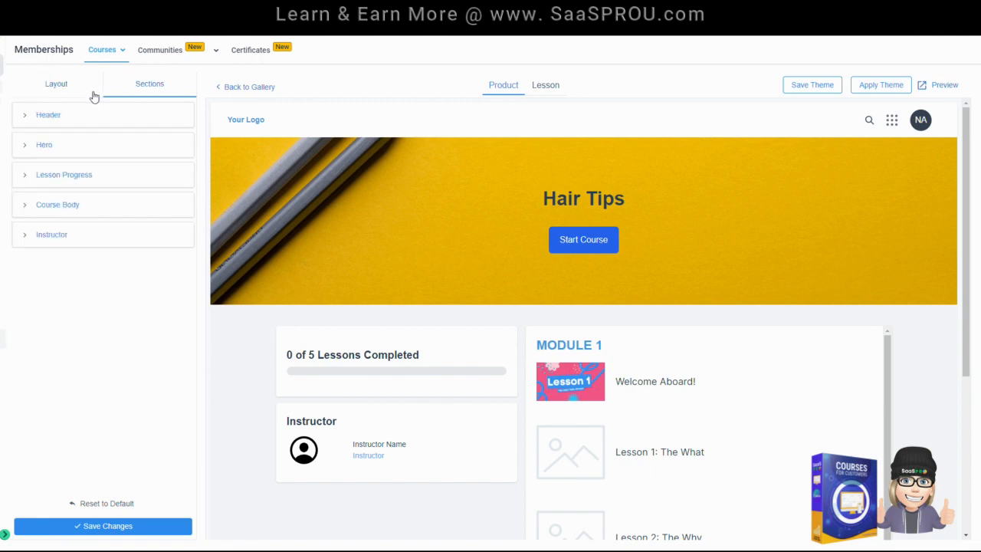
pyautogui.click(42, 108)
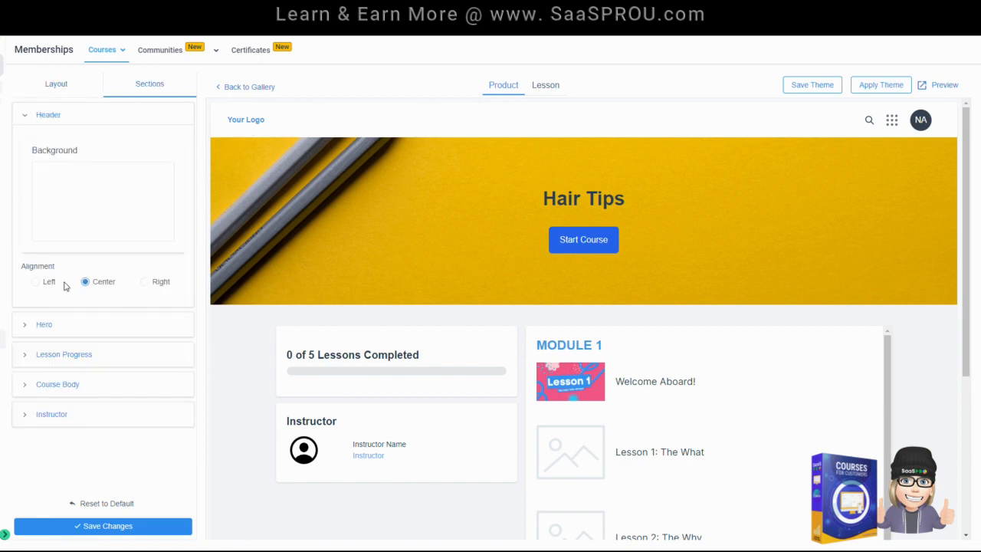
pyautogui.click(43, 325)
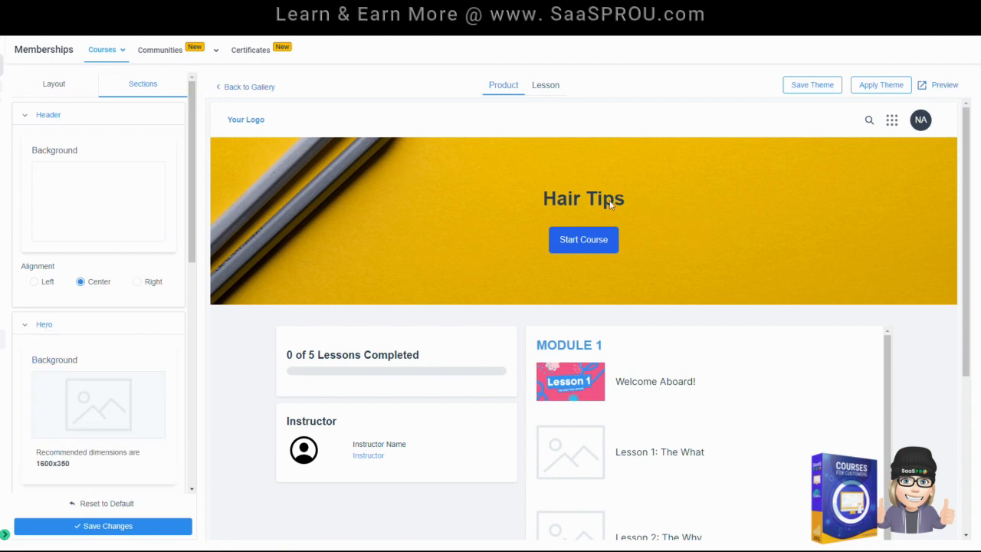
pyautogui.scroll(-4, 88, 376)
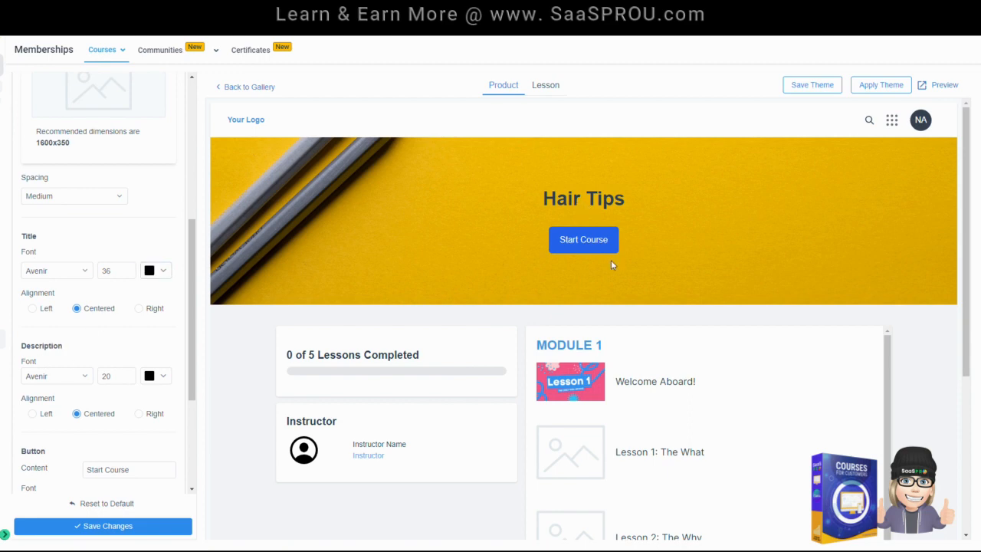
pyautogui.scroll(-2, 37, 287)
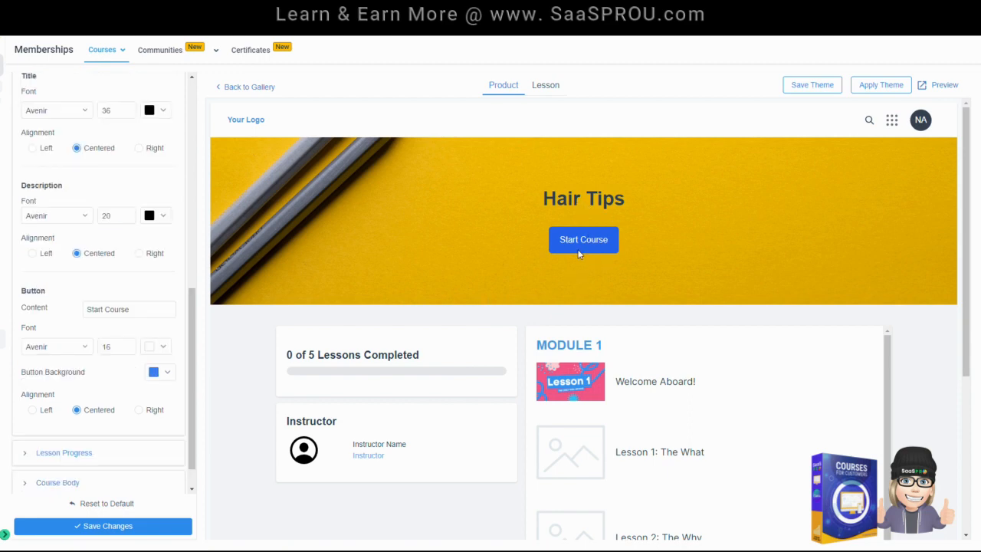
pyautogui.scroll(-1, 69, 429)
# Step: Review the Lesson Progress, Course Body and Instructor section options and look over the product page preview
pyautogui.click(53, 417)
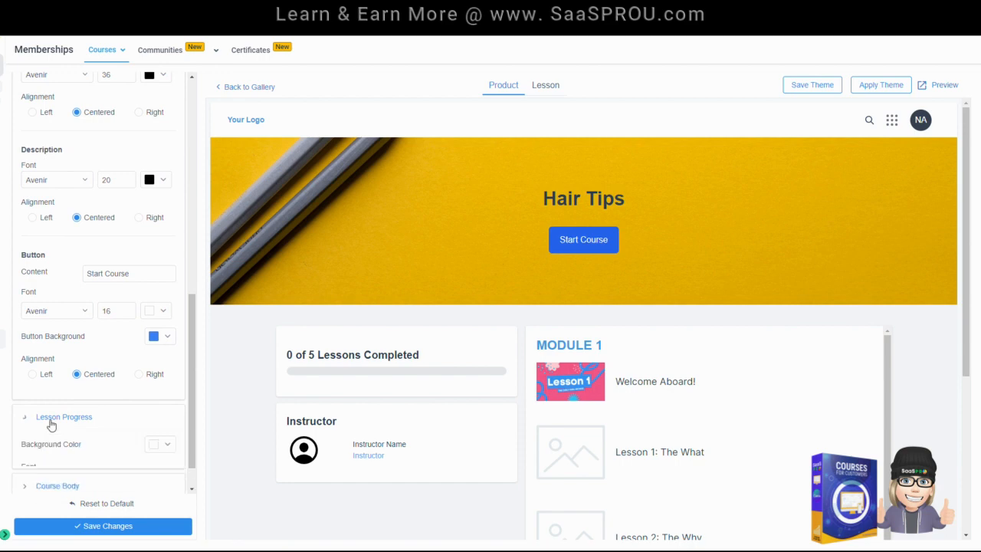
pyautogui.scroll(-2, 127, 332)
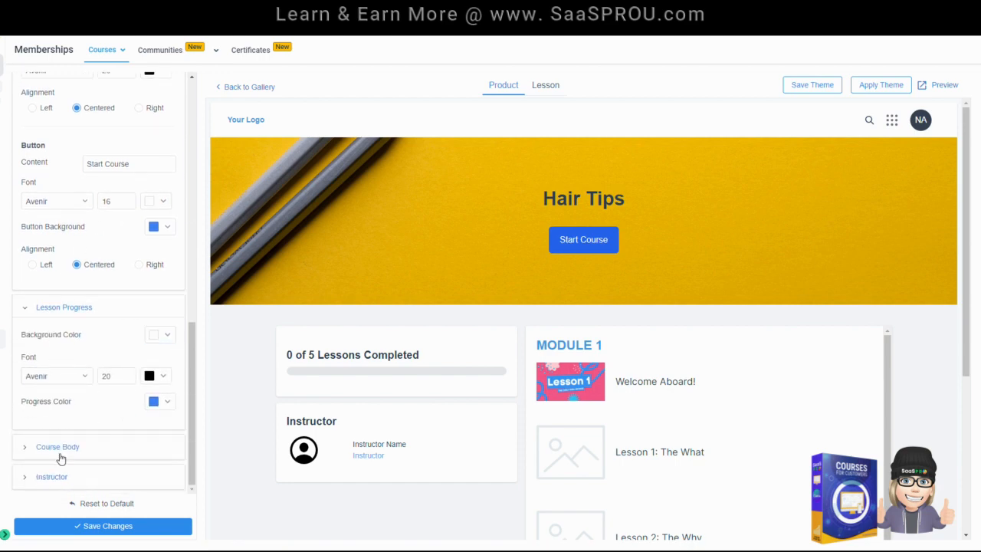
pyautogui.click(63, 452)
pyautogui.scroll(-4, 77, 383)
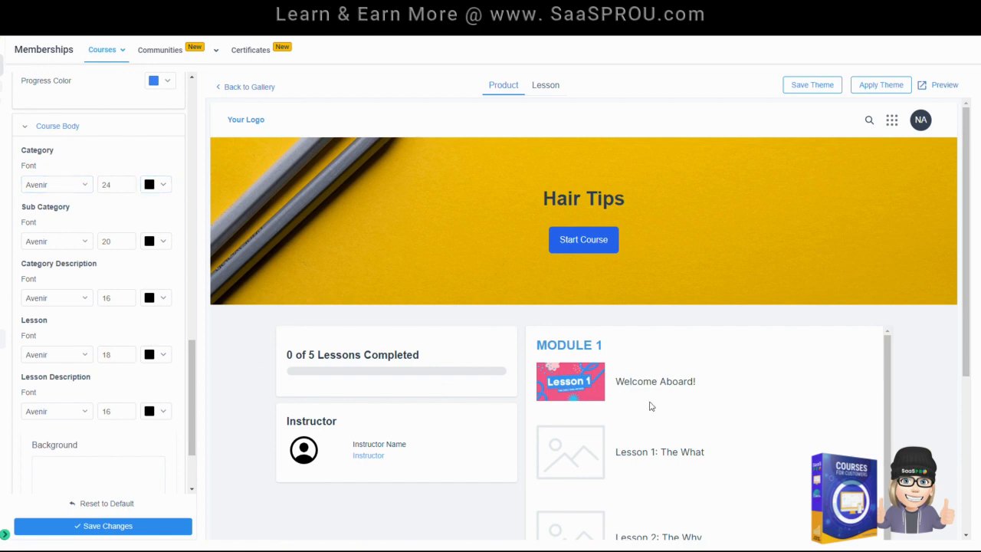
pyautogui.scroll(-3, 84, 345)
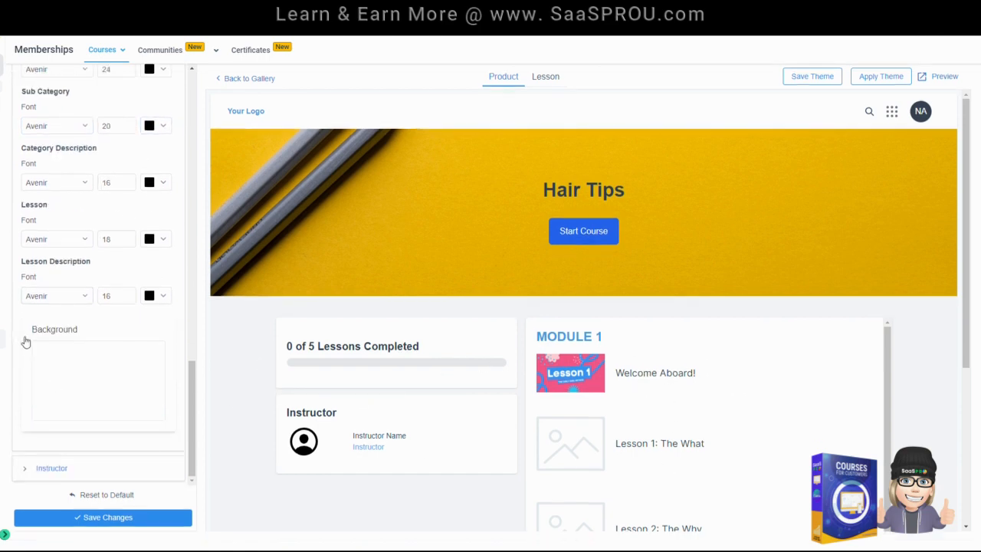
pyautogui.click(51, 469)
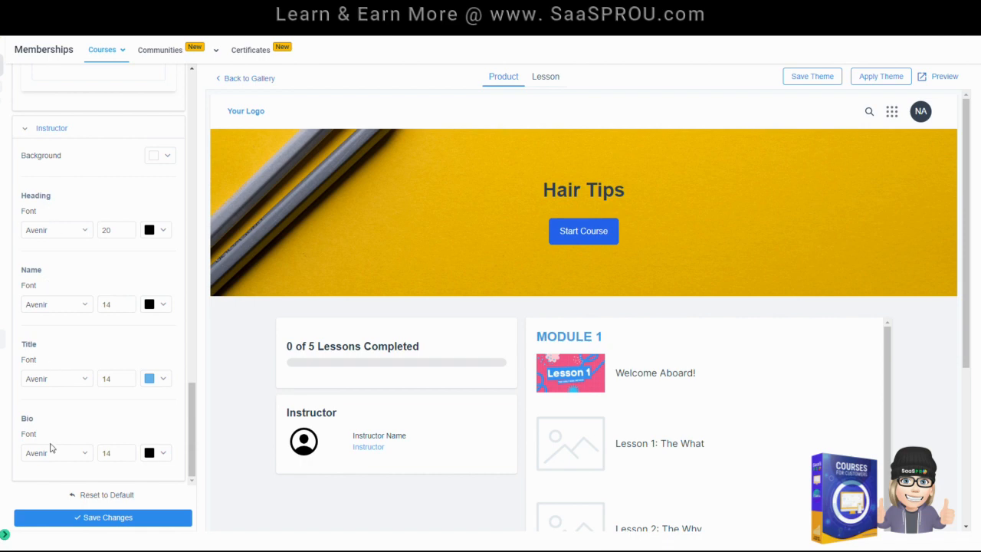
pyautogui.scroll(10, 115, 345)
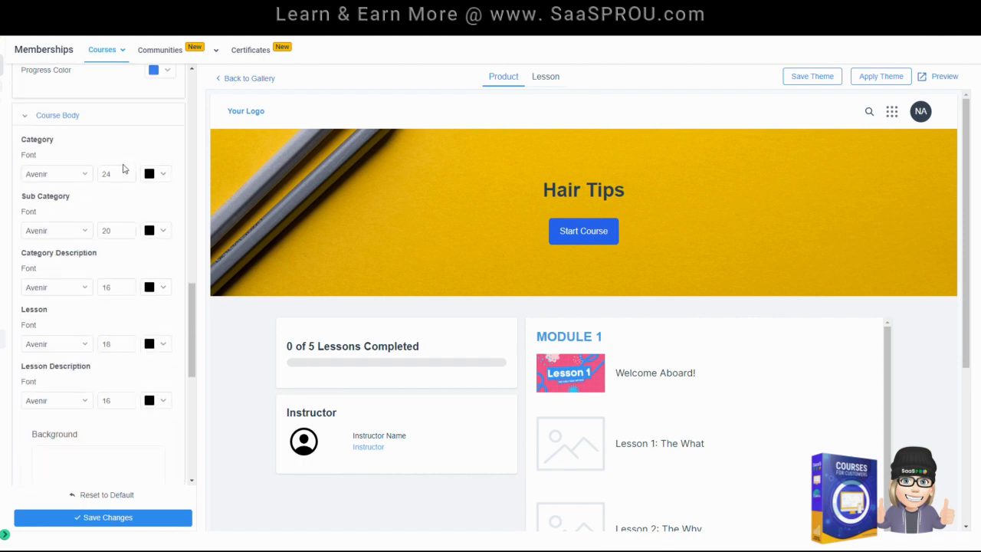
pyautogui.scroll(10, 124, 169)
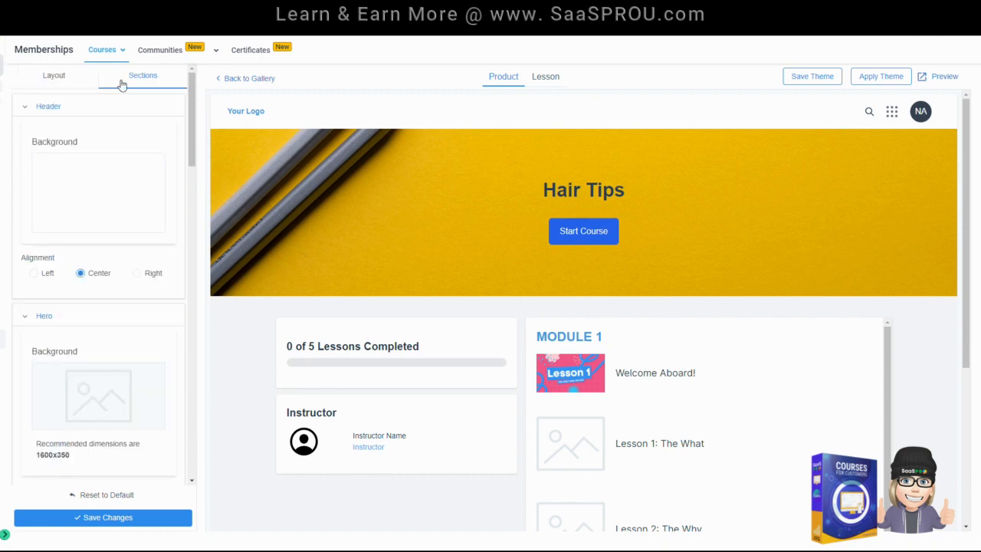
pyautogui.click(122, 79)
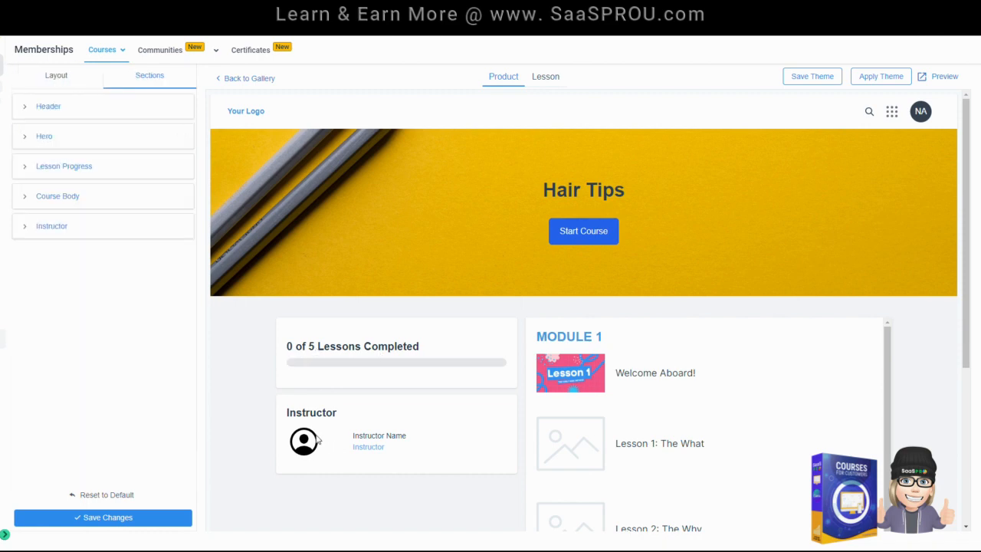
pyautogui.scroll(-3, 650, 436)
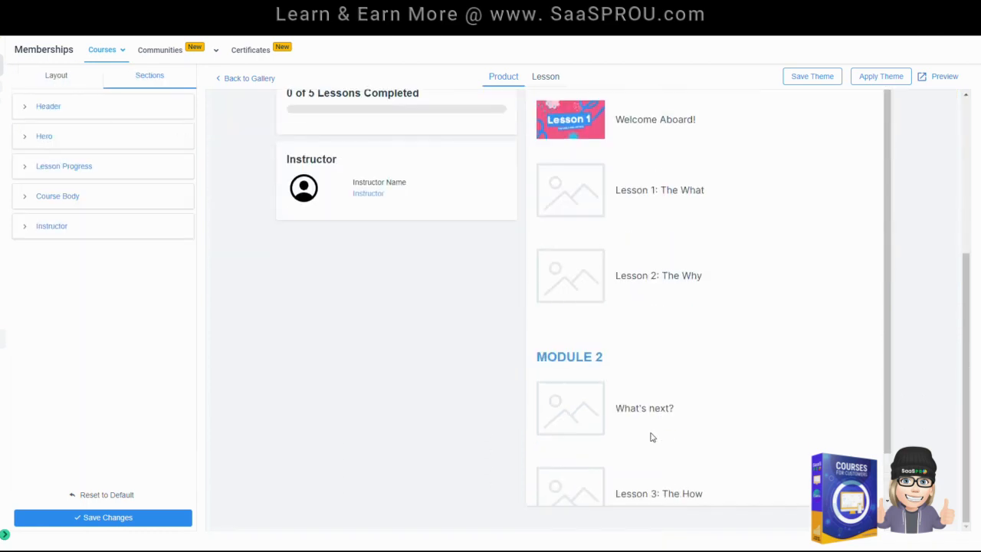
pyautogui.scroll(3, 652, 436)
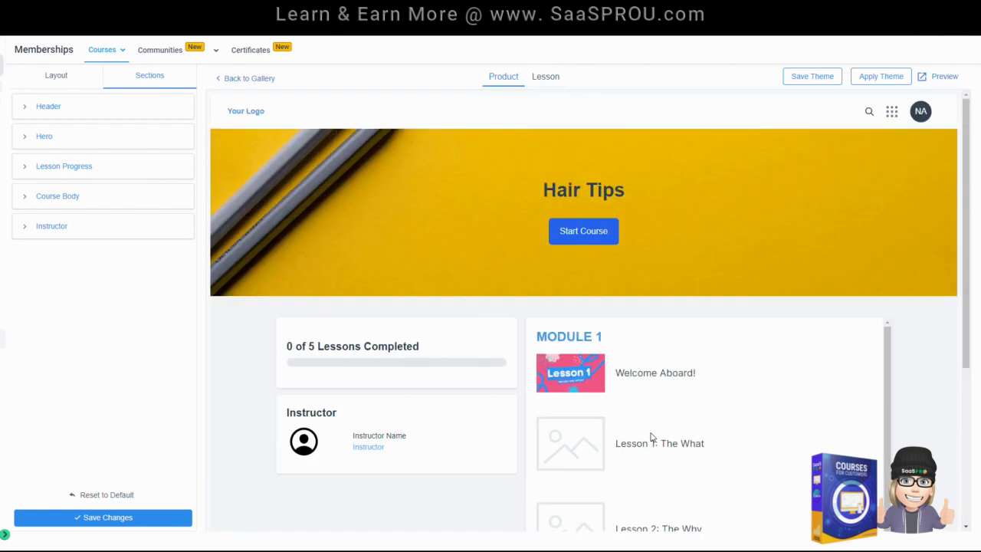
# Step: Set the Hero section's background color to gray and save the theme changes
pyautogui.click(43, 140)
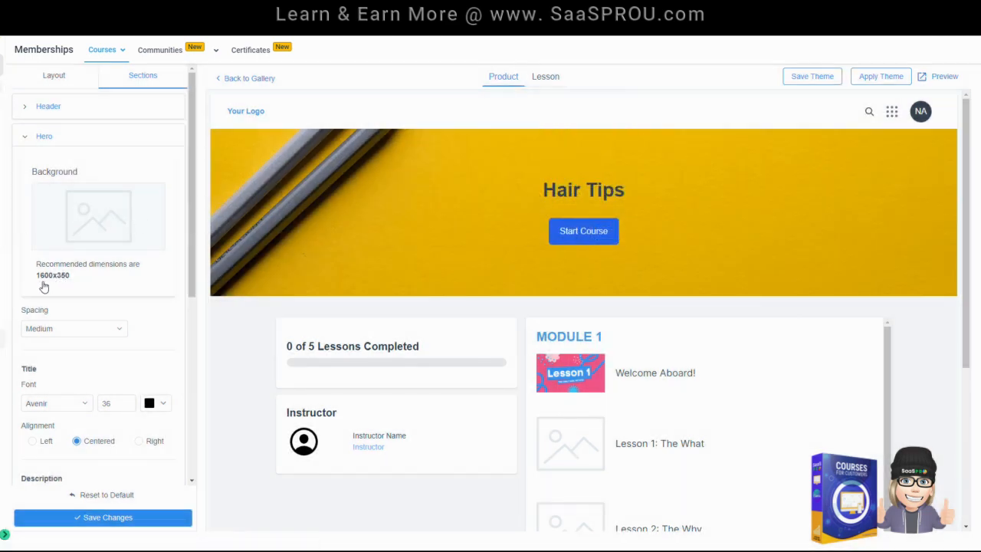
pyautogui.click(108, 228)
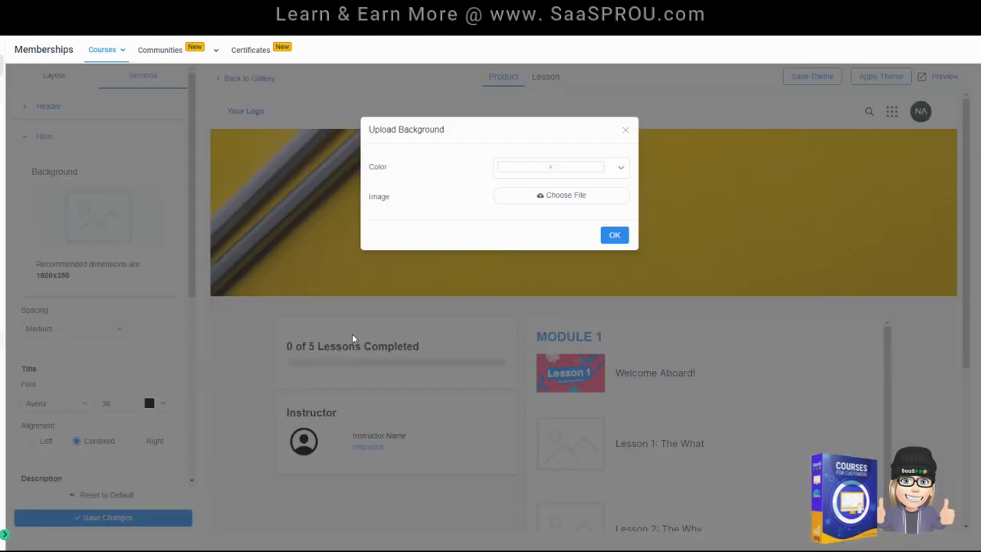
pyautogui.click(621, 173)
pyautogui.click(505, 241)
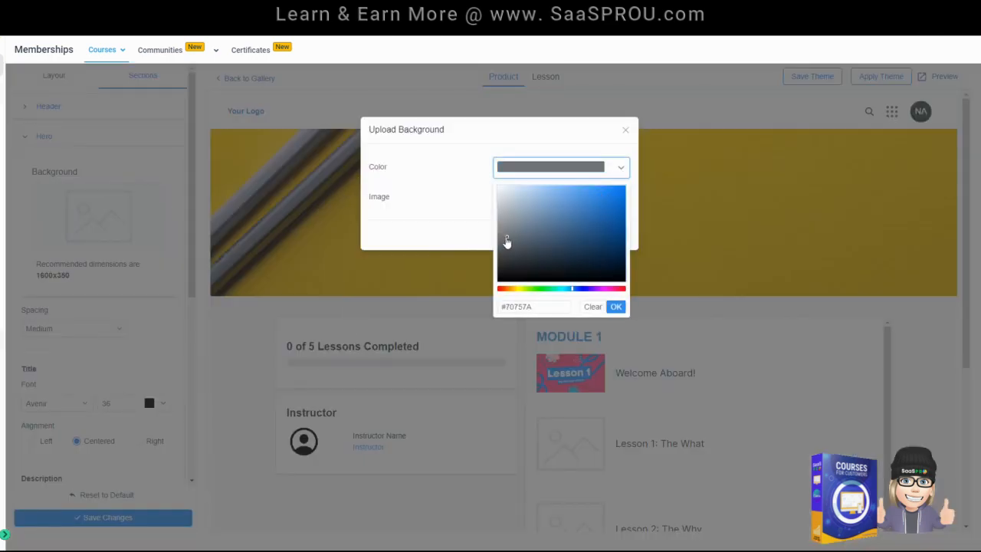
pyautogui.click(616, 306)
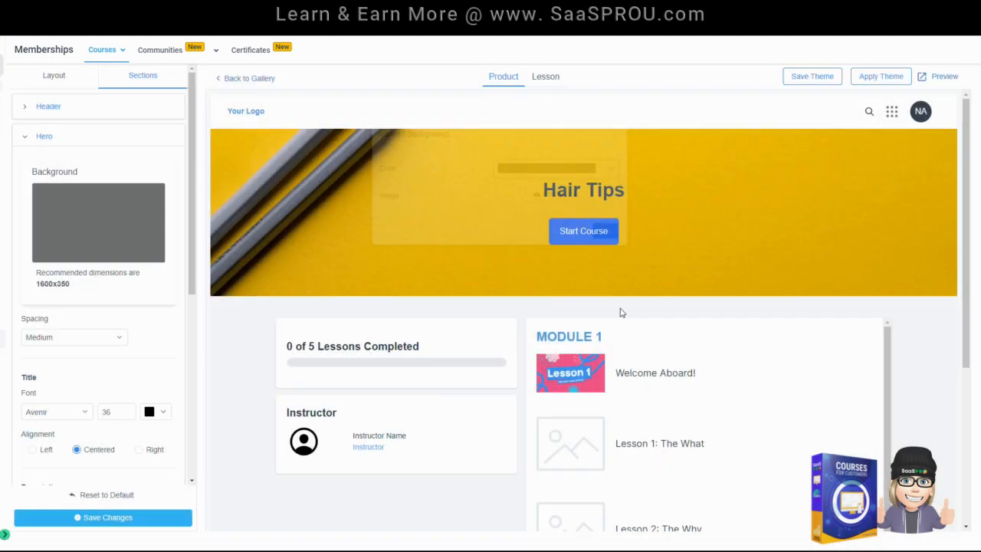
pyautogui.click(107, 519)
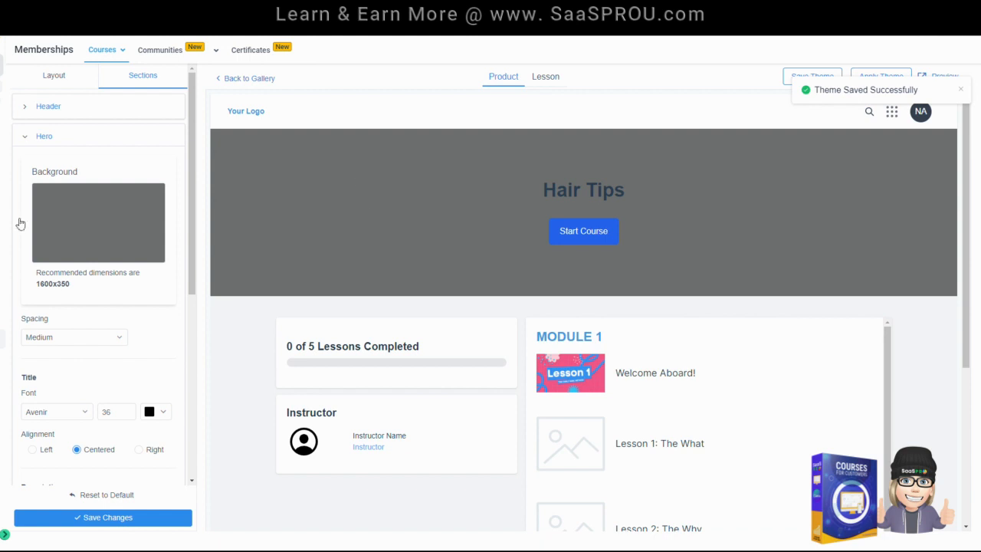
# Step: Upload the pink Hair Tips banner image as the Hero section's background, save the changes and check the preview
pyautogui.click(85, 236)
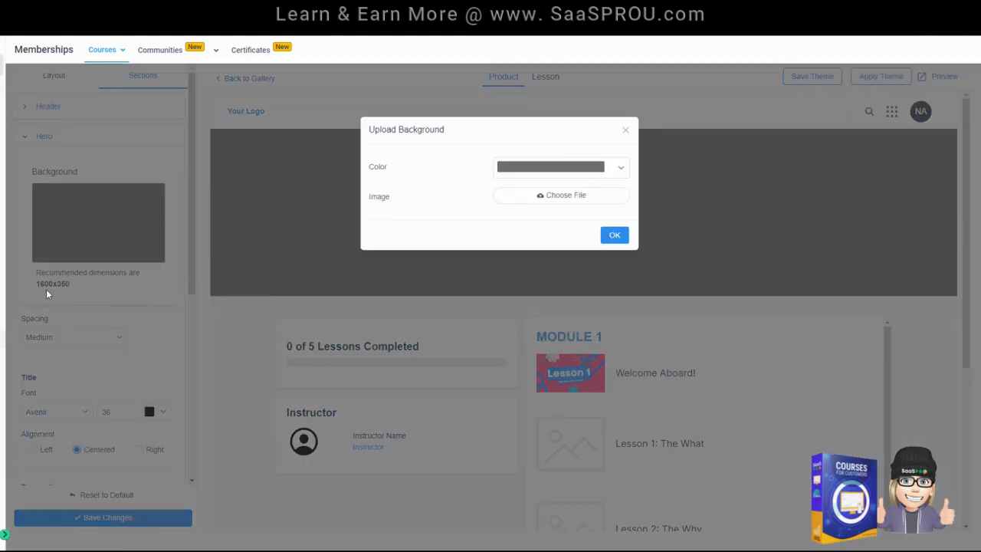
pyautogui.click(562, 193)
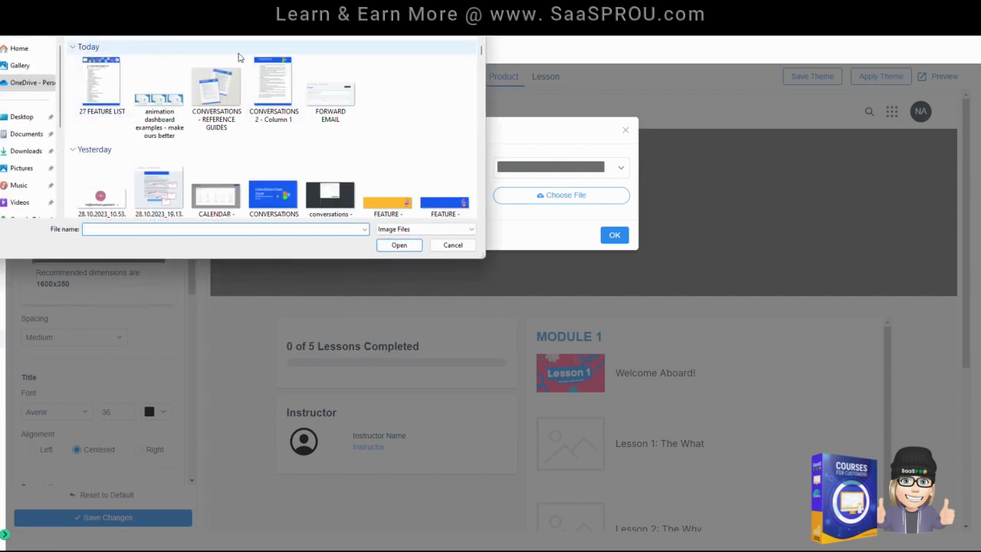
pyautogui.doubleClick(105, 96)
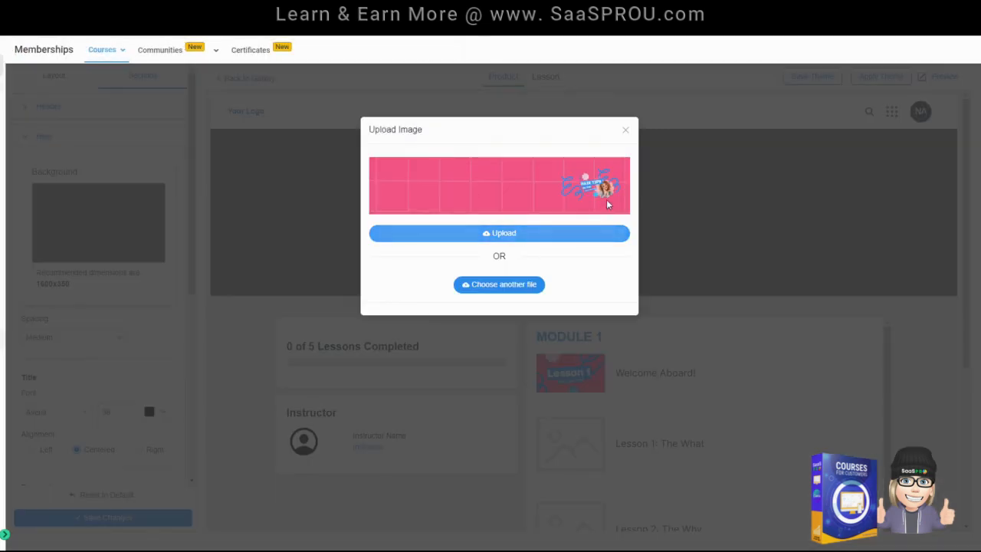
pyautogui.click(498, 234)
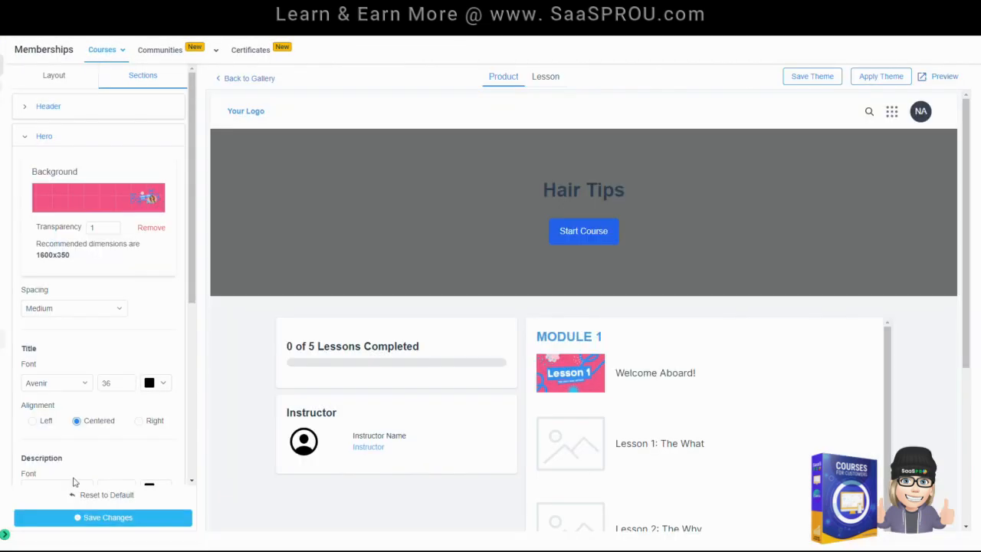
pyautogui.click(98, 521)
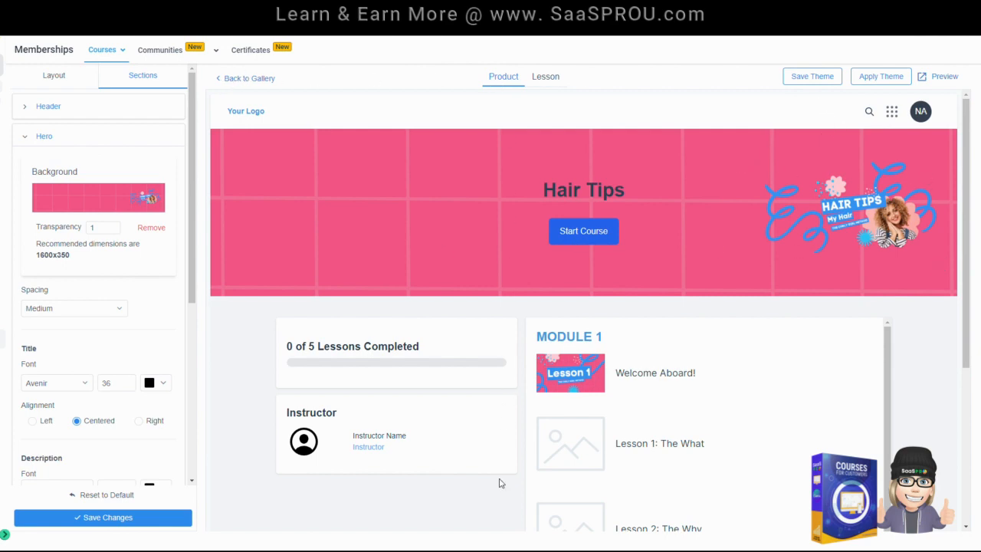
pyautogui.scroll(-3, 499, 482)
pyautogui.scroll(3, 512, 158)
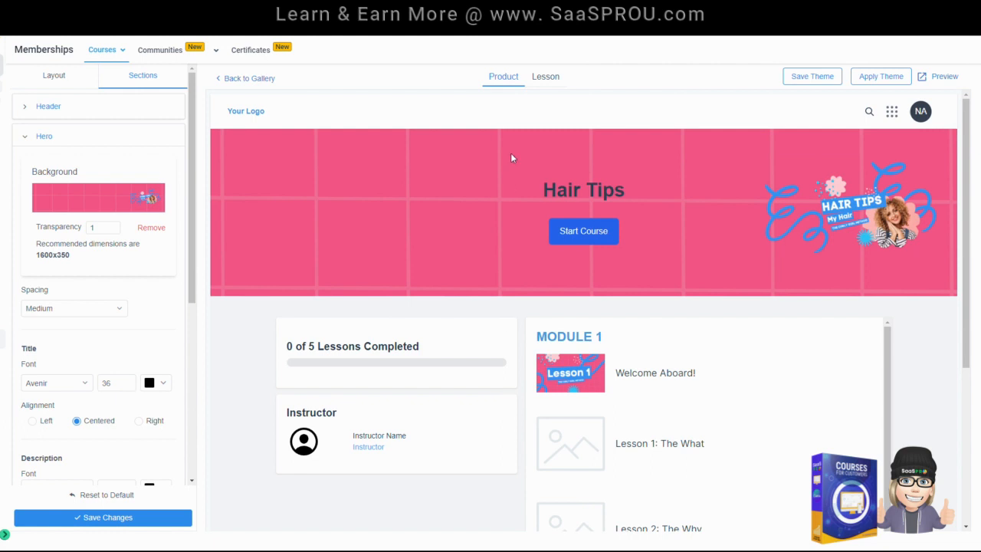
# Step: Switch to the lesson page and examine the options of its Header, Lesson Body and Course Navigation sections
pyautogui.click(546, 77)
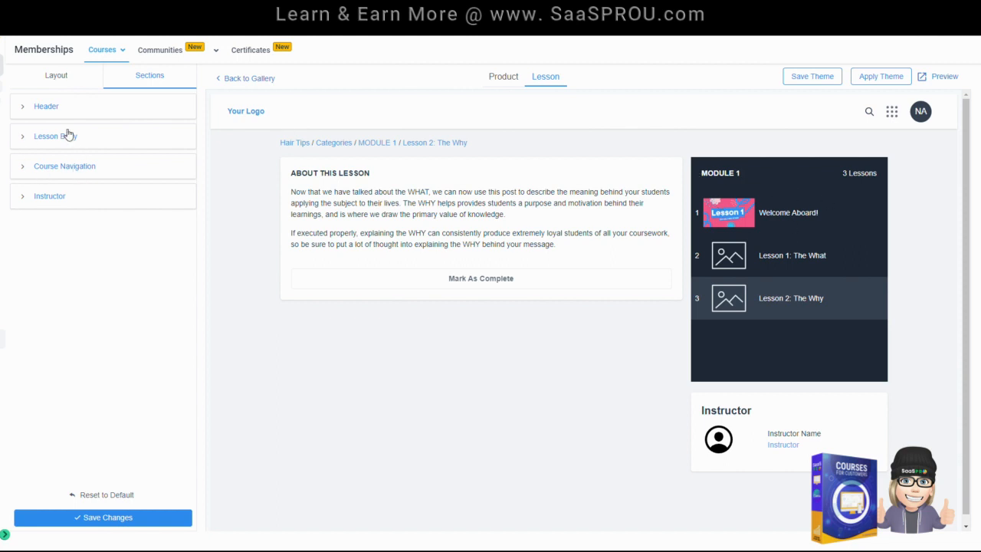
pyautogui.click(50, 113)
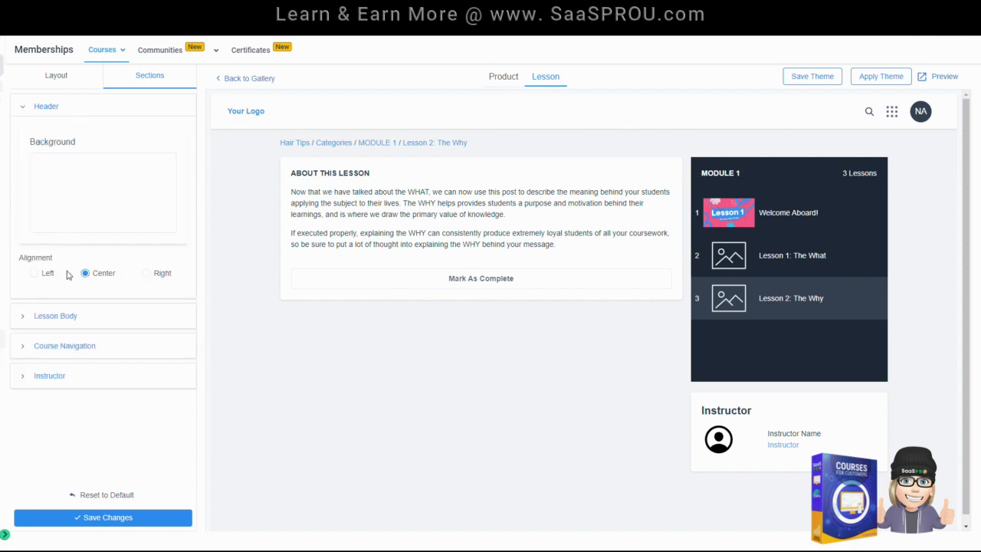
pyautogui.click(49, 315)
pyautogui.scroll(-10, 109, 306)
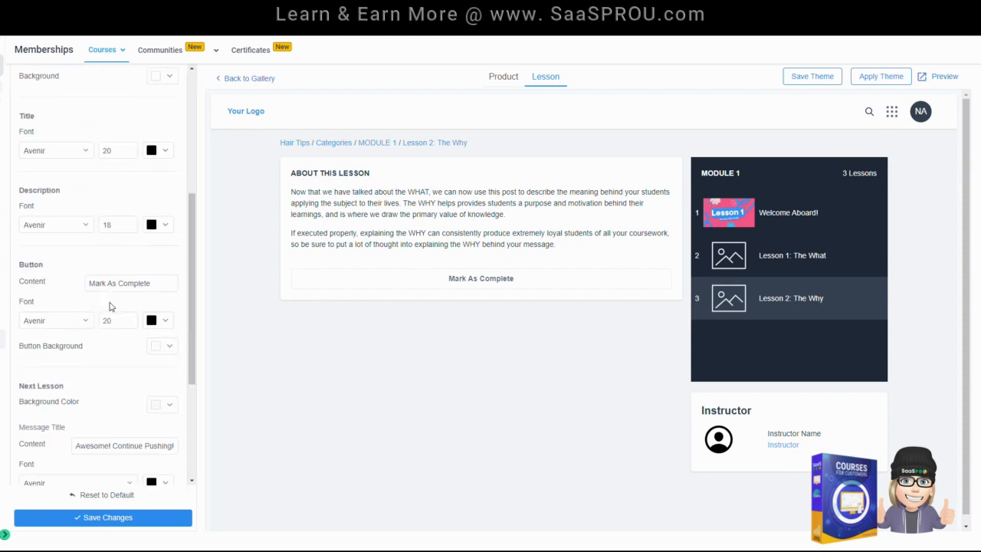
pyautogui.click(85, 438)
pyautogui.scroll(-4, 115, 345)
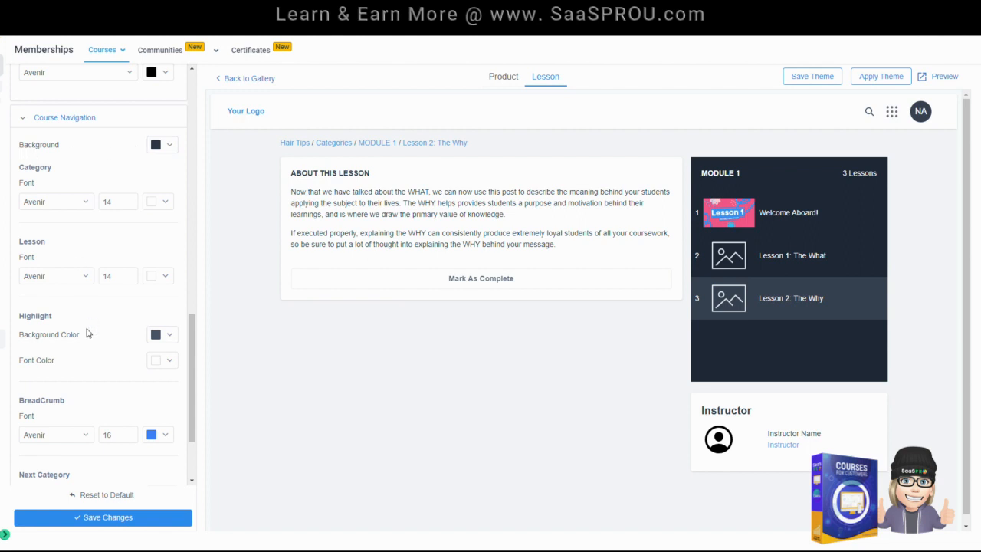
pyautogui.scroll(-3, 37, 256)
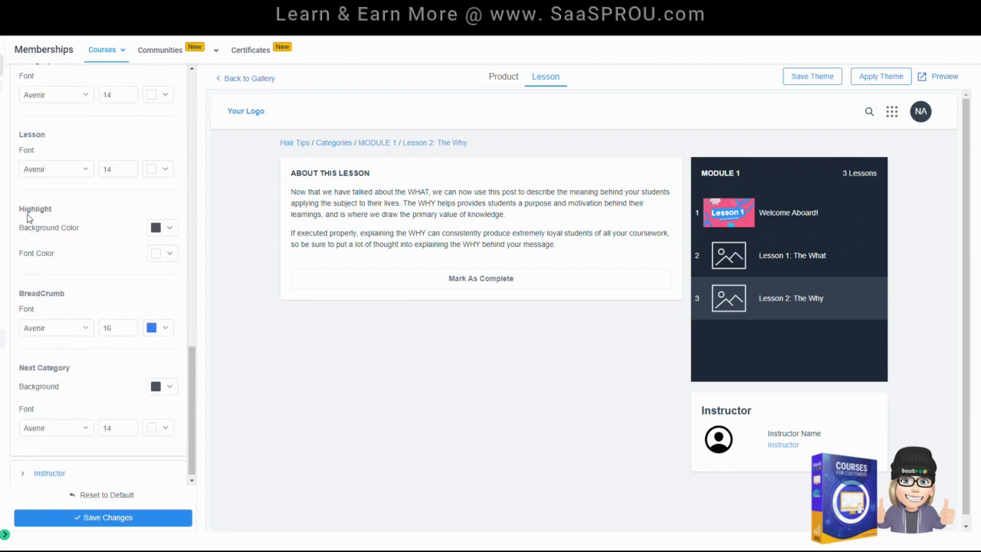
# Step: Try white (#FFFFFF) as the Course Navigation highlight's background color and save the changes
pyautogui.click(170, 229)
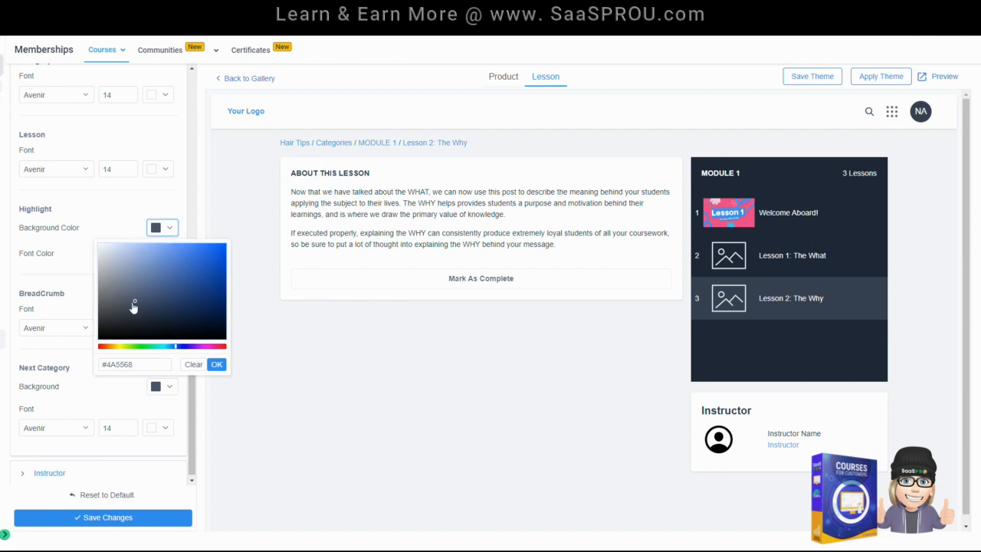
pyautogui.moveTo(131, 307); pyautogui.dragTo(91, 243)
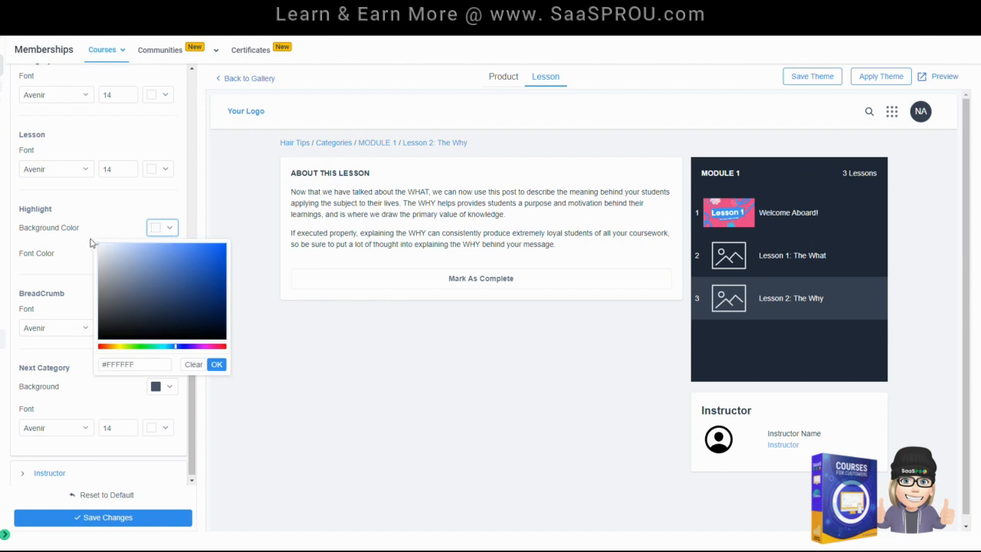
pyautogui.click(102, 517)
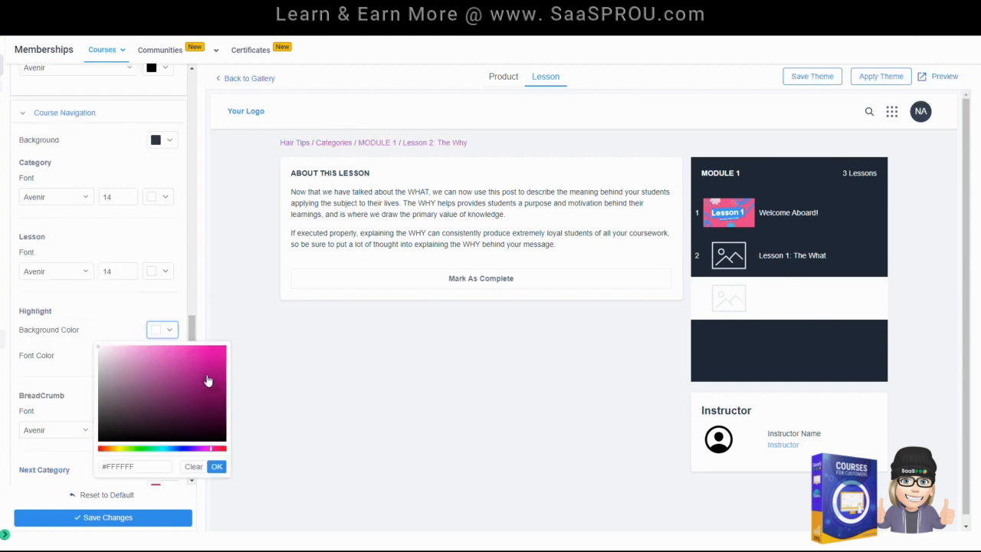
# Step: Set the Course Navigation highlight's background color to pink #F81FB4 and save the changes
pyautogui.click(211, 349)
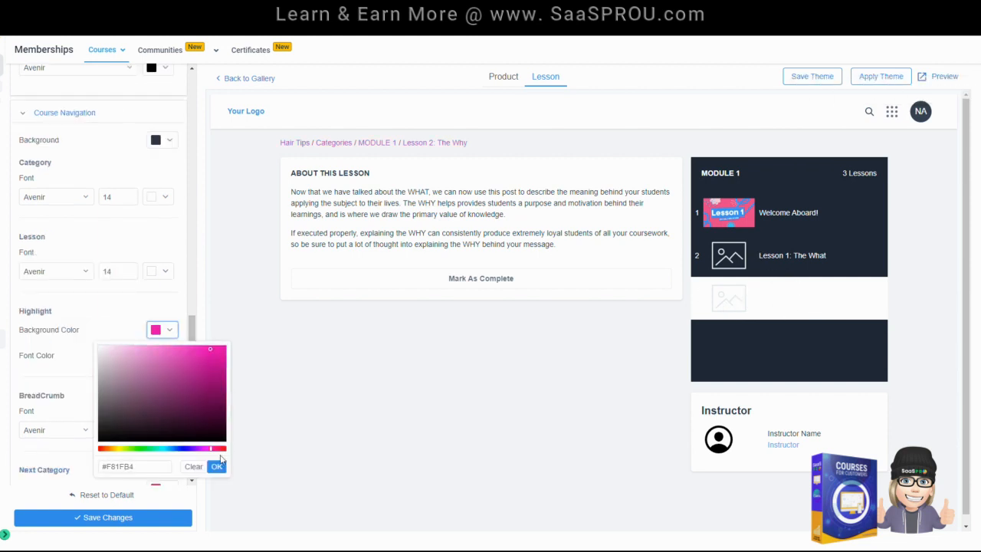
pyautogui.click(130, 512)
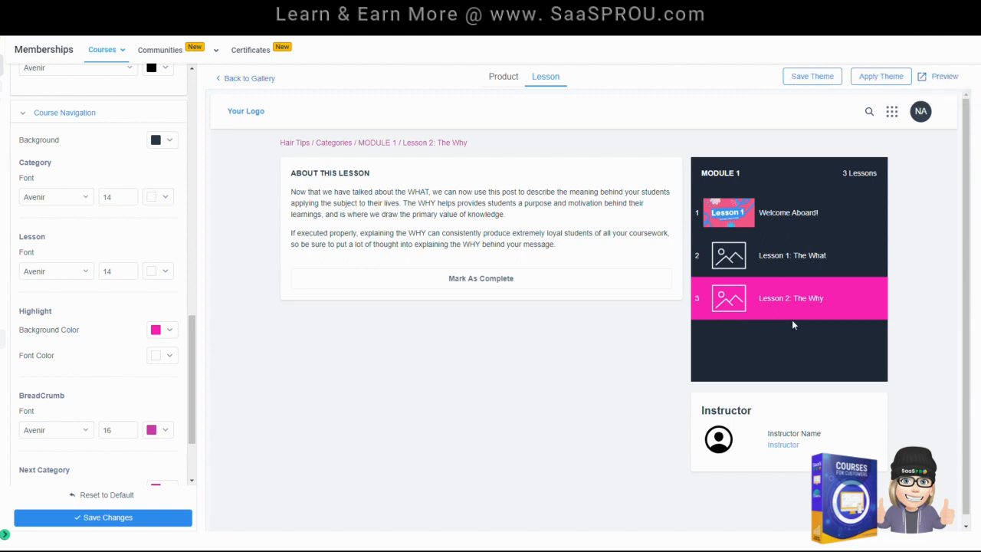
# Step: Set the BreadCrumb font color in the Course Navigation section to black (#010101) and save the changes
pyautogui.scroll(5, 87, 309)
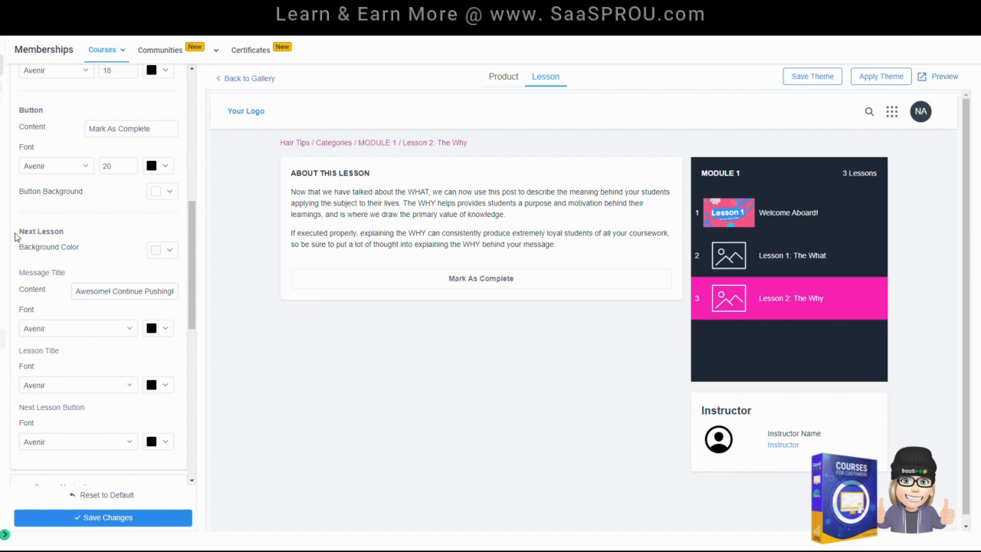
pyautogui.scroll(1, 130, 251)
pyautogui.scroll(6, 130, 250)
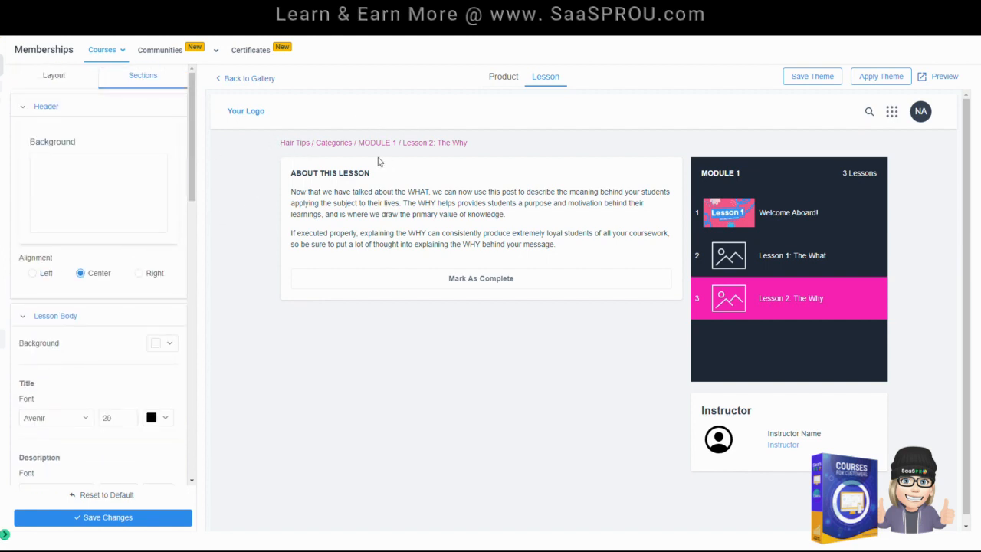
pyautogui.scroll(-10, 135, 373)
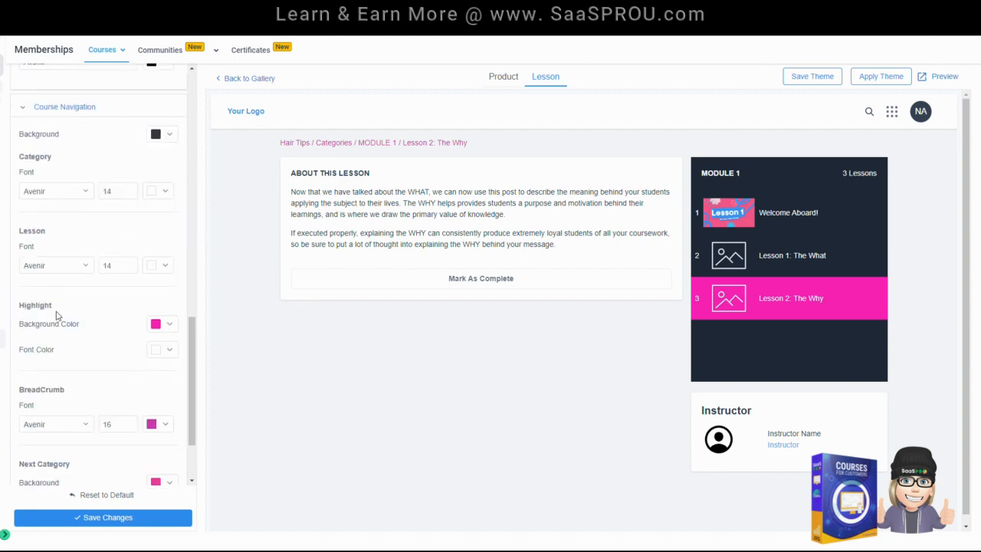
pyautogui.scroll(-2, 130, 345)
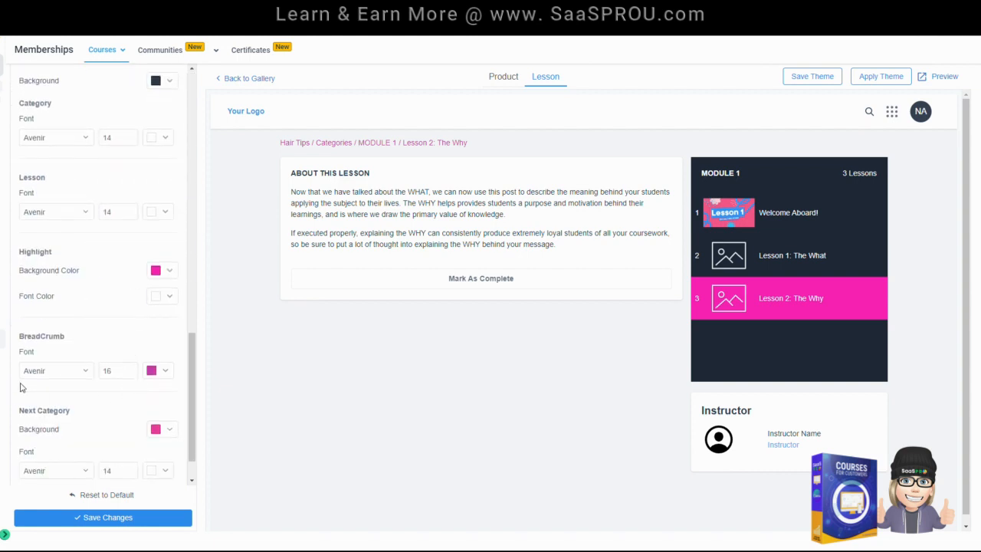
pyautogui.click(165, 373)
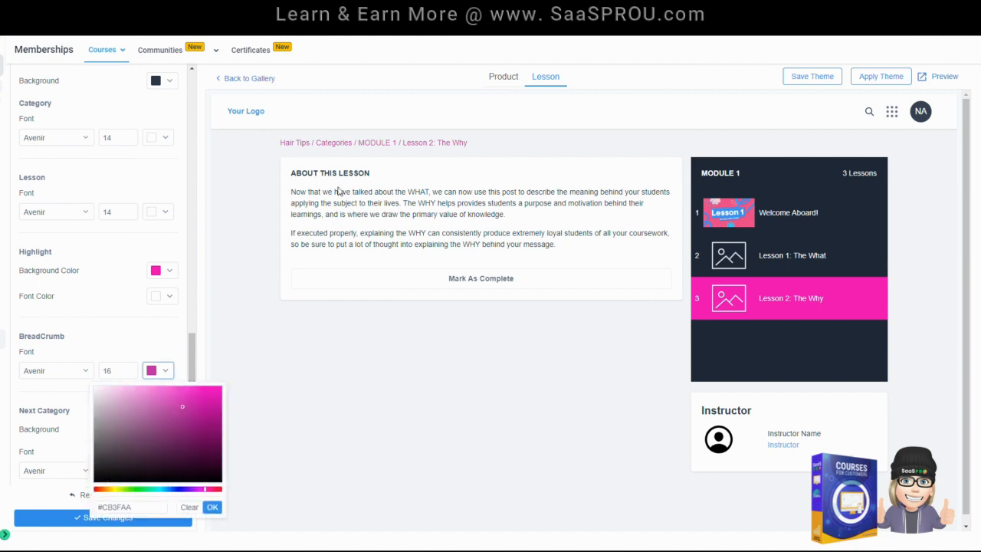
pyautogui.moveTo(184, 411); pyautogui.dragTo(87, 484)
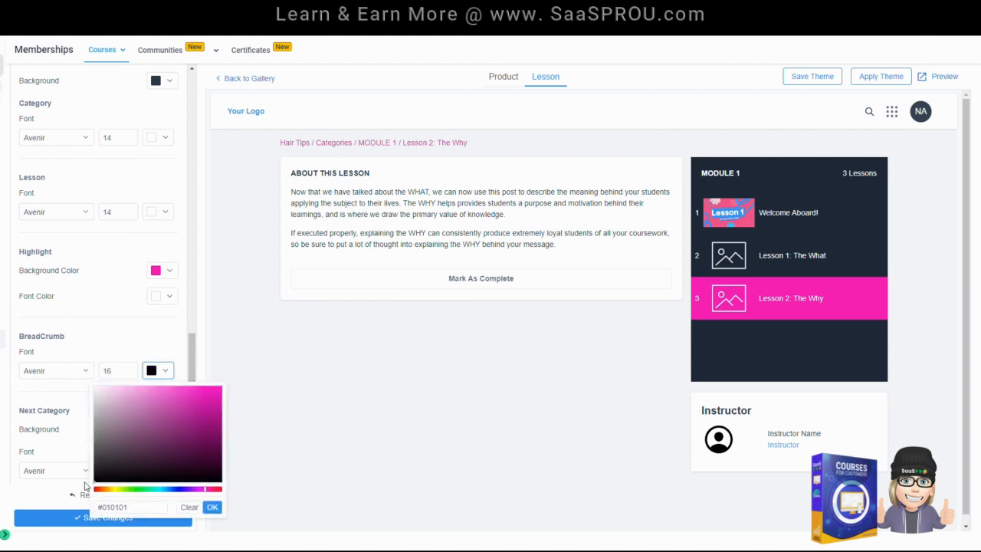
pyautogui.click(212, 506)
pyautogui.click(130, 521)
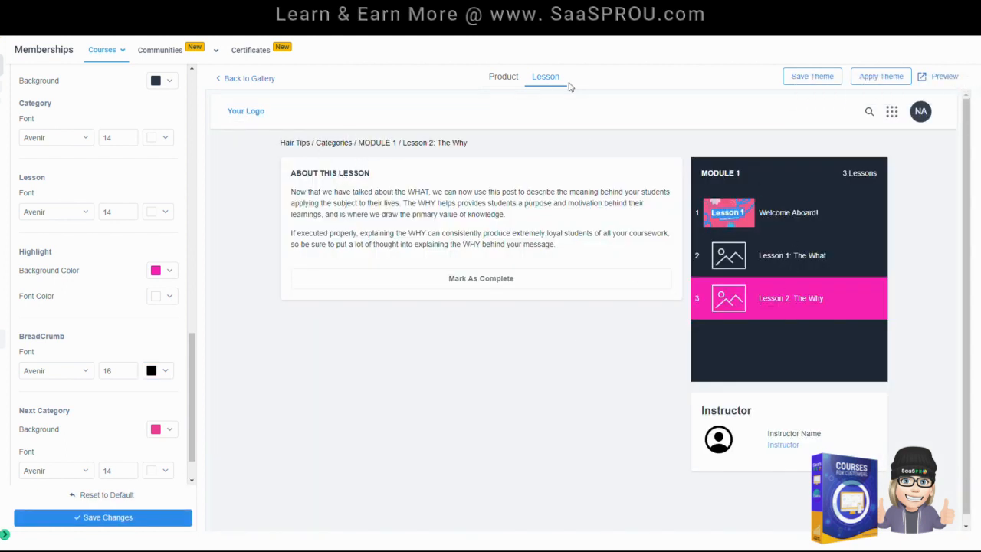
# Step: Set the Course Navigation section's background color to white (#FFFFFF)
pyautogui.moveTo(189, 340); pyautogui.dragTo(190, 275)
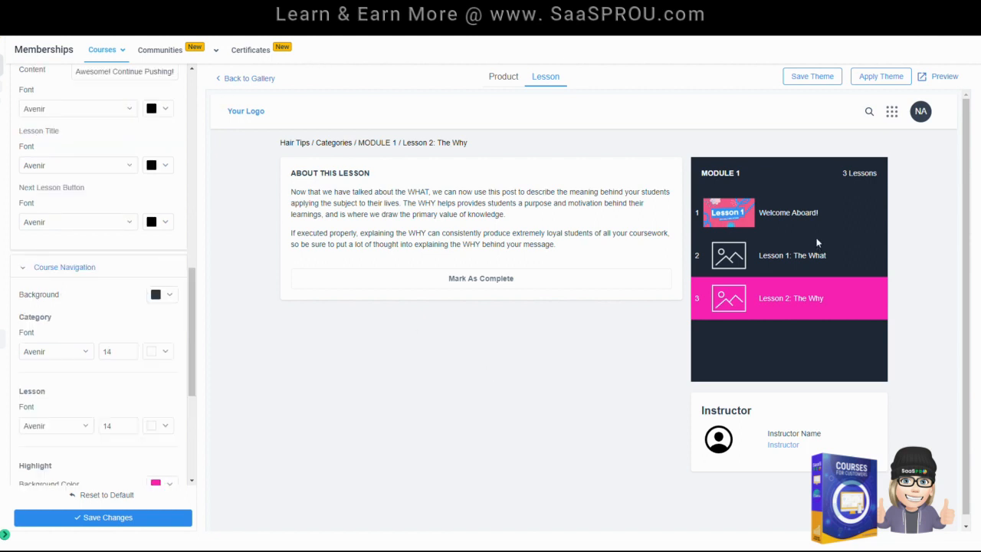
pyautogui.click(168, 298)
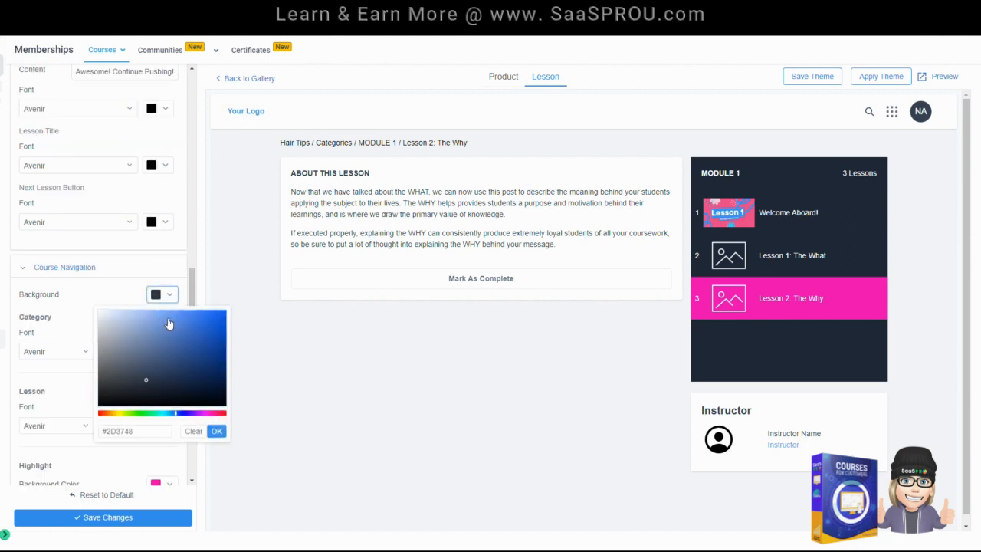
pyautogui.moveTo(146, 383); pyautogui.dragTo(89, 306)
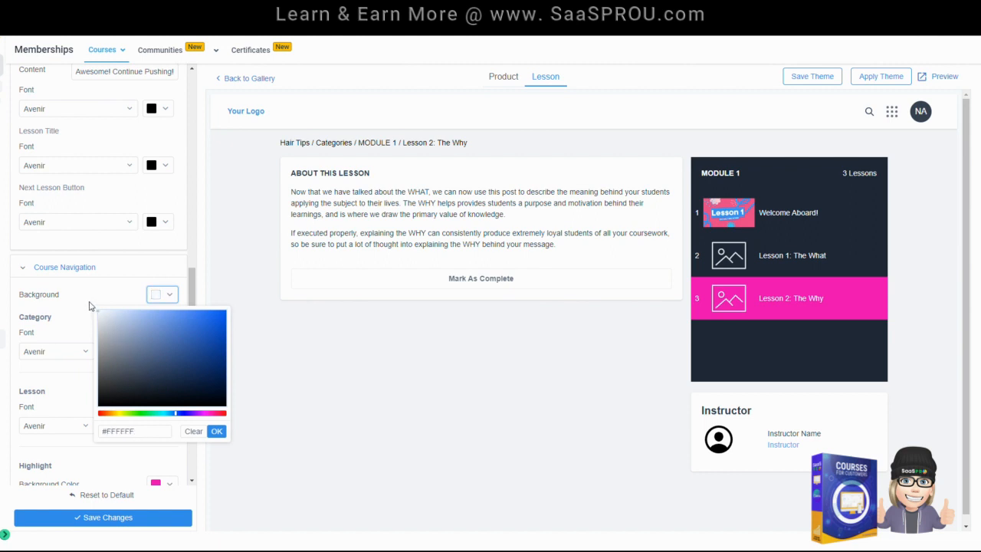
pyautogui.click(216, 430)
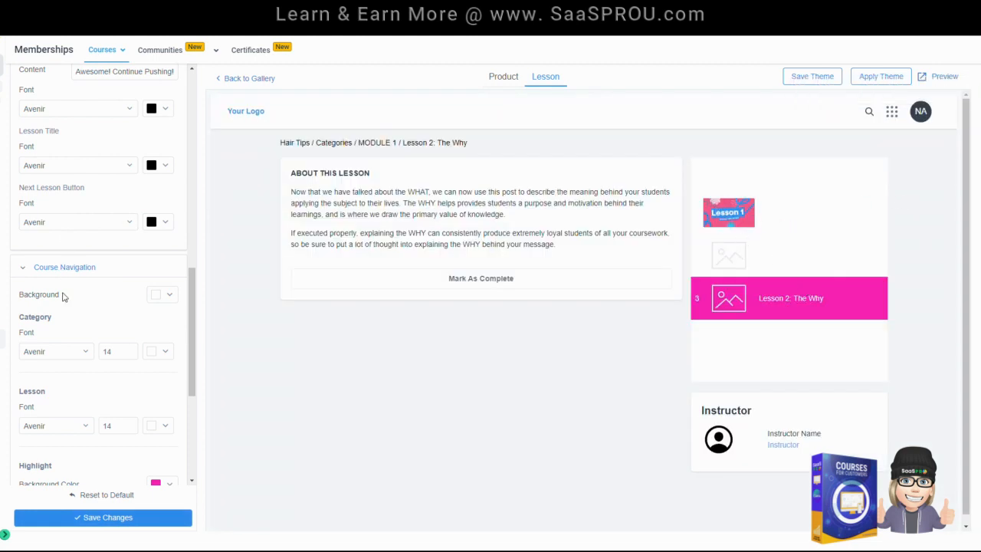
# Step: Set the Category and Lesson font colors in the Course Navigation section to black
pyautogui.scroll(-3, 72, 344)
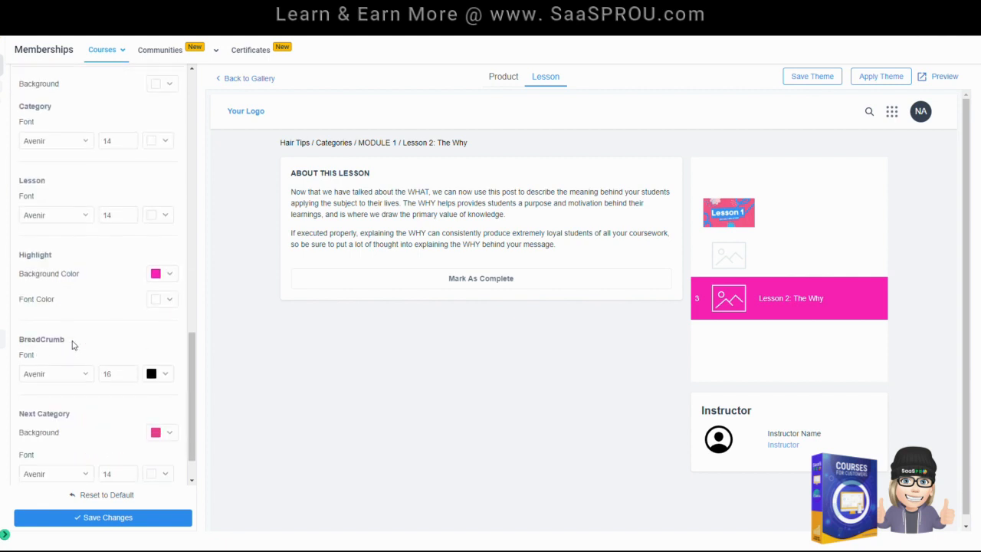
pyautogui.scroll(2, 63, 281)
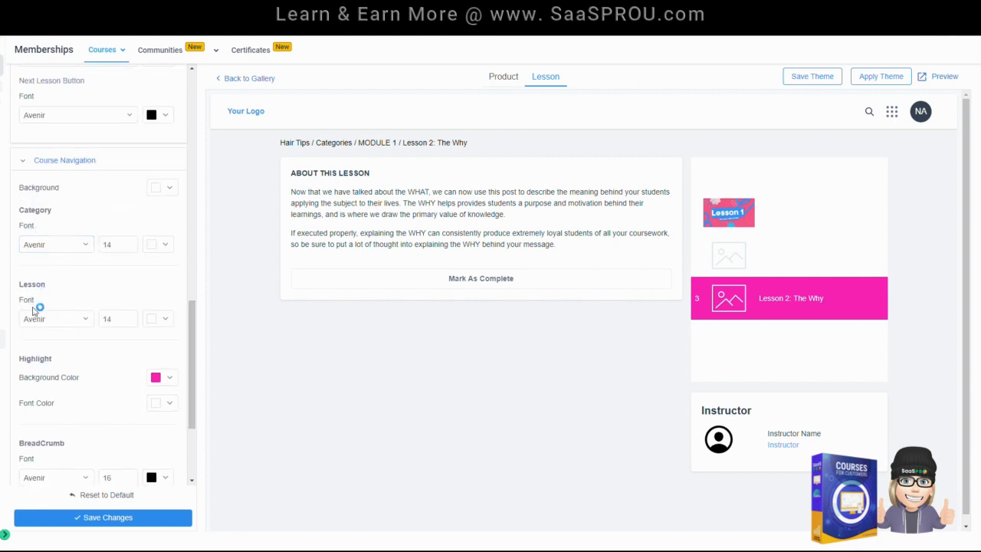
pyautogui.click(164, 245)
pyautogui.moveTo(97, 266); pyautogui.dragTo(96, 357)
pyautogui.click(212, 381)
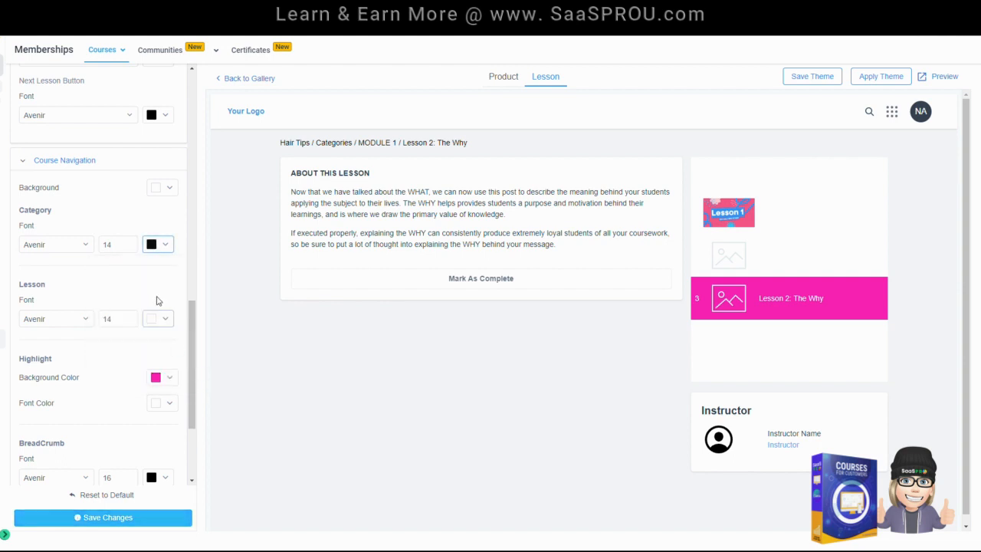
pyautogui.click(161, 319)
pyautogui.moveTo(97, 340); pyautogui.dragTo(93, 340)
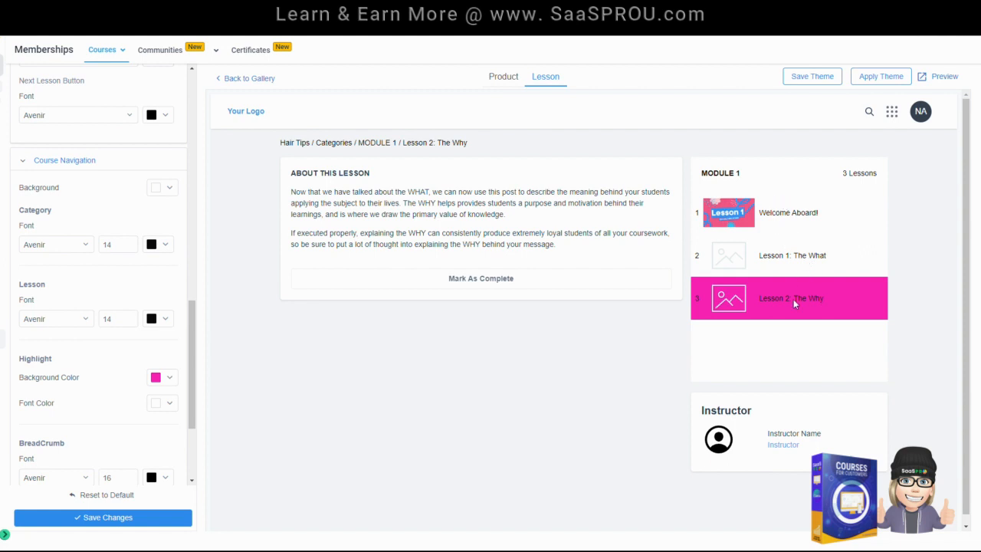
# Step: Check the product page with its layout and section lists, and return to the lesson page
pyautogui.click(502, 81)
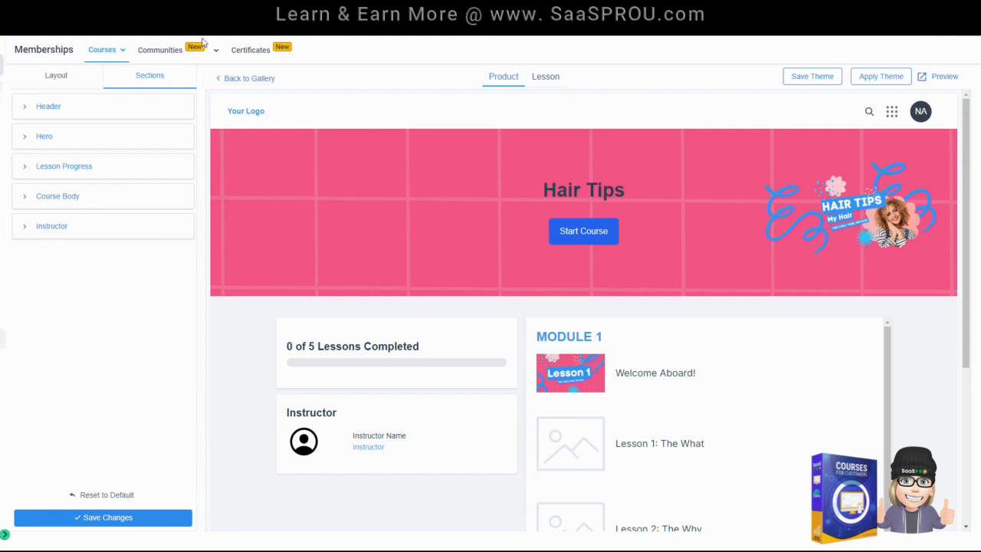
pyautogui.click(62, 79)
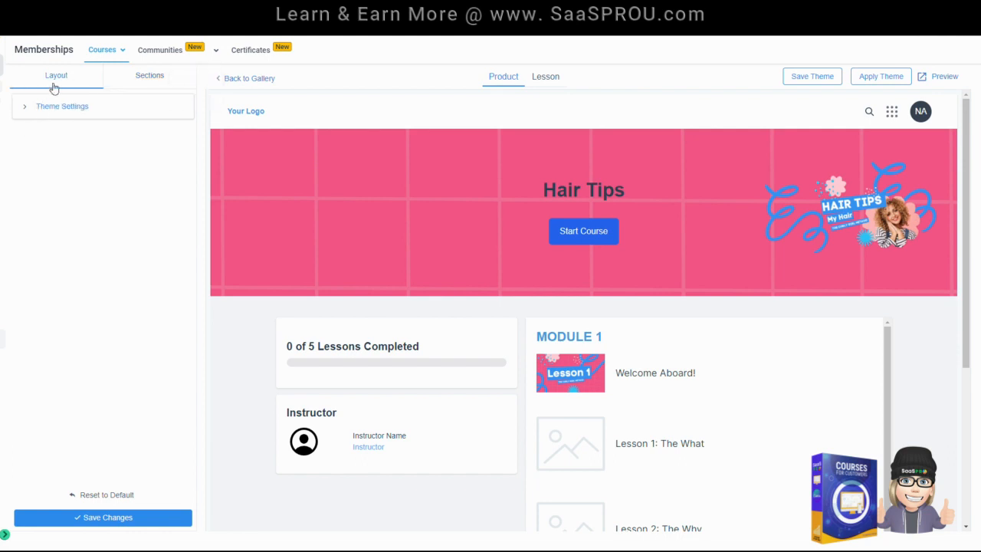
pyautogui.click(153, 84)
pyautogui.click(548, 82)
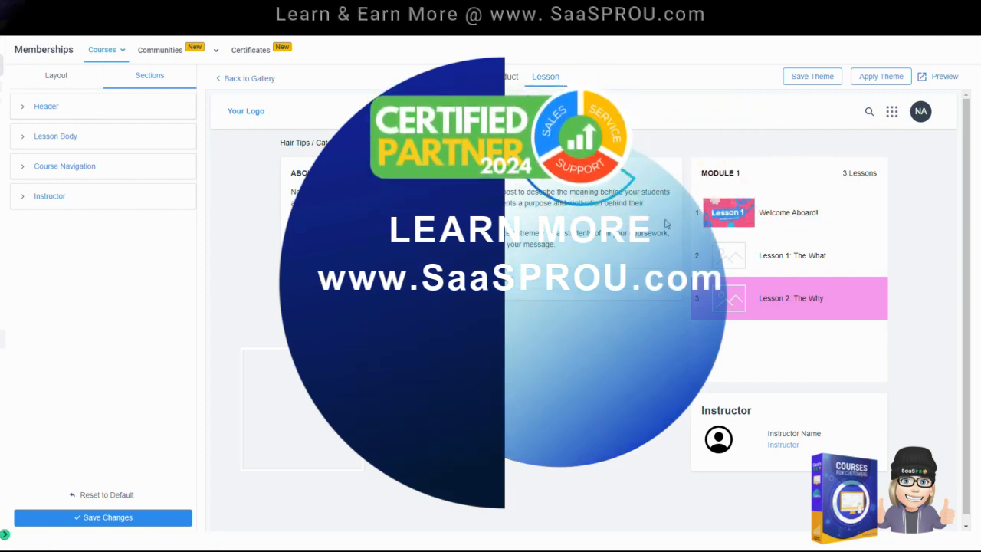
# Step: Save the customized Classic theme, apply it to the course product and dismiss the notifications
pyautogui.click(810, 79)
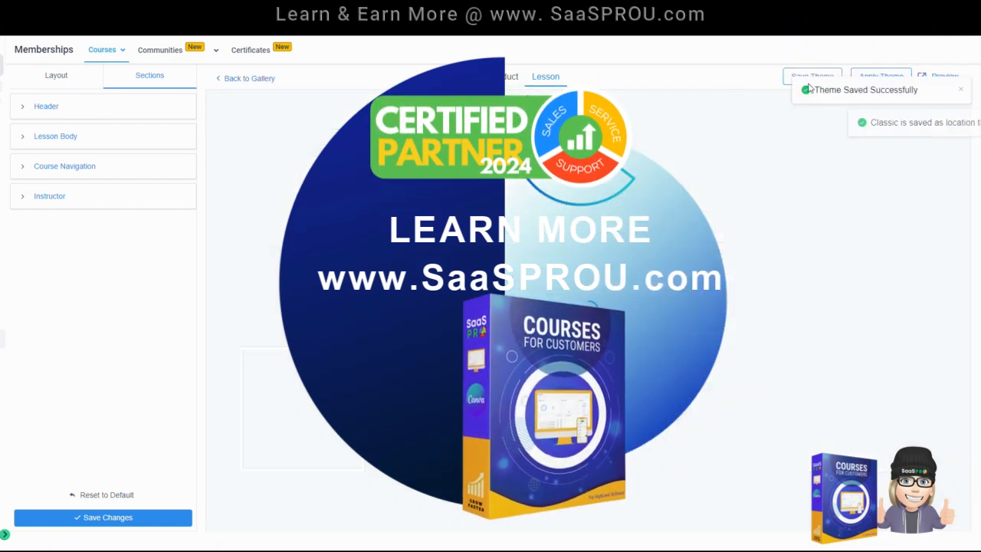
pyautogui.click(874, 77)
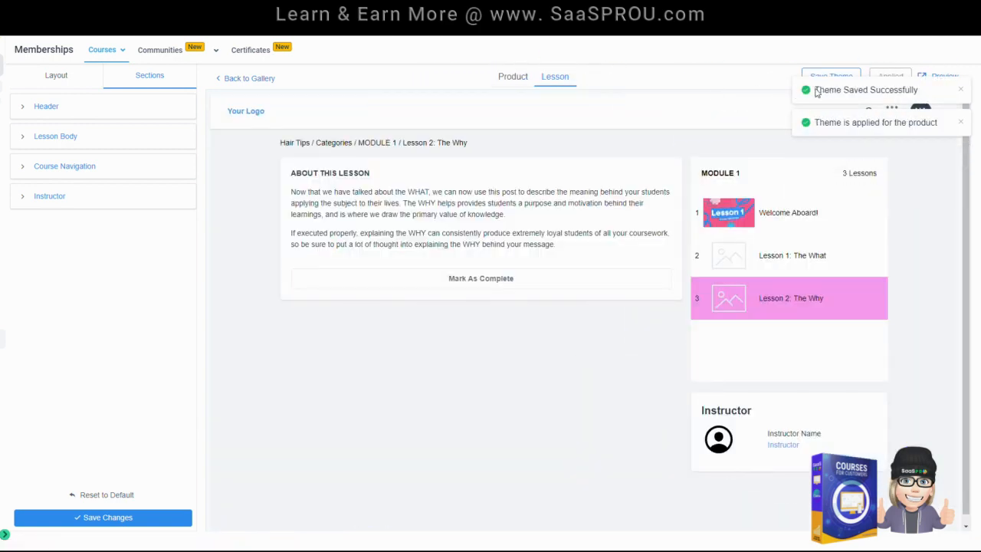
pyautogui.click(961, 91)
pyautogui.click(961, 91)
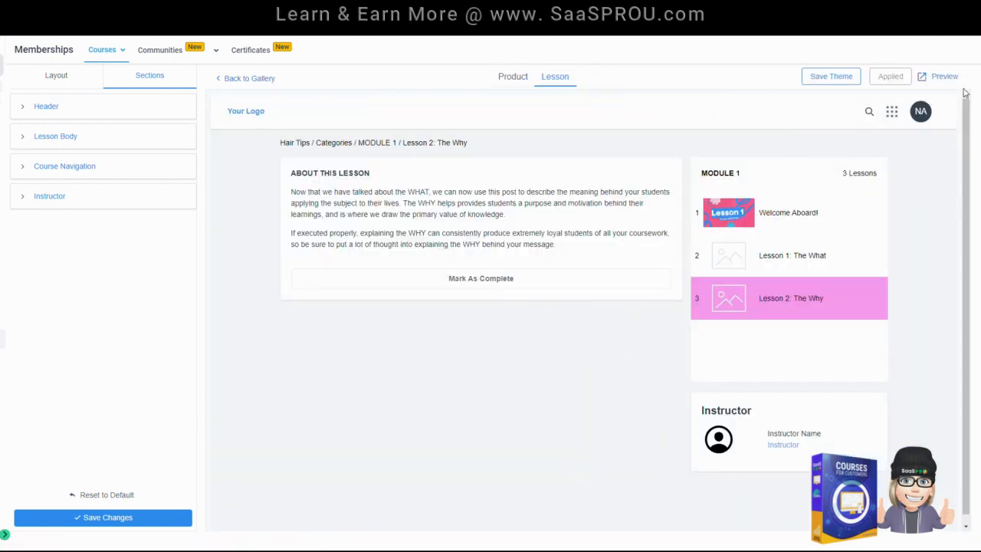
# Step: Preview the live lesson page and look through the Hair Tips product page with its banner and module list
pyautogui.click(942, 77)
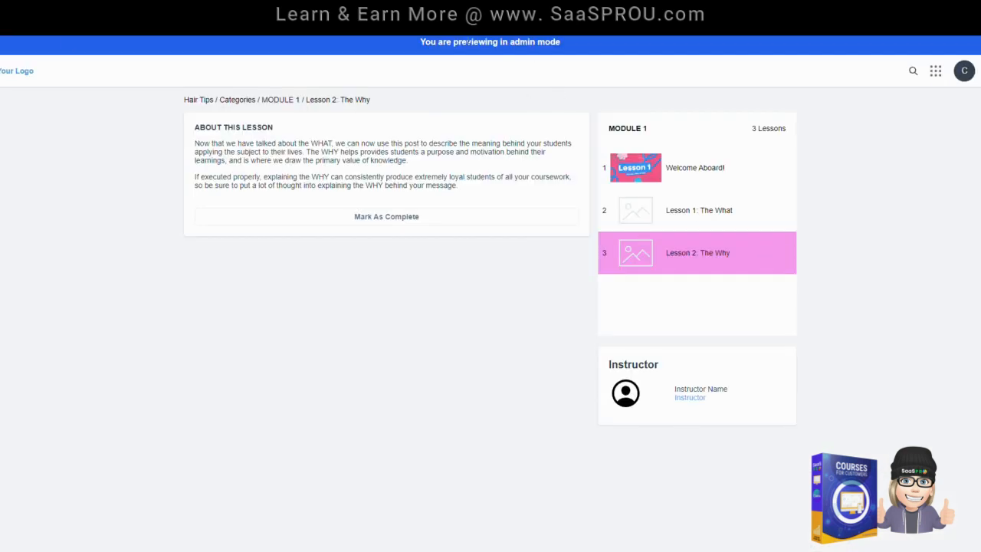
pyautogui.click(198, 99)
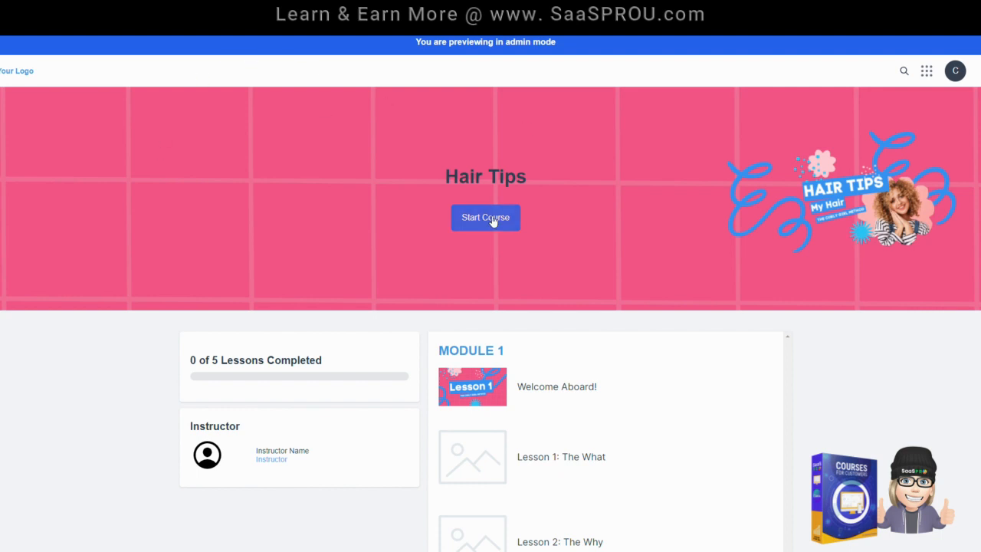
pyautogui.scroll(-3, 494, 222)
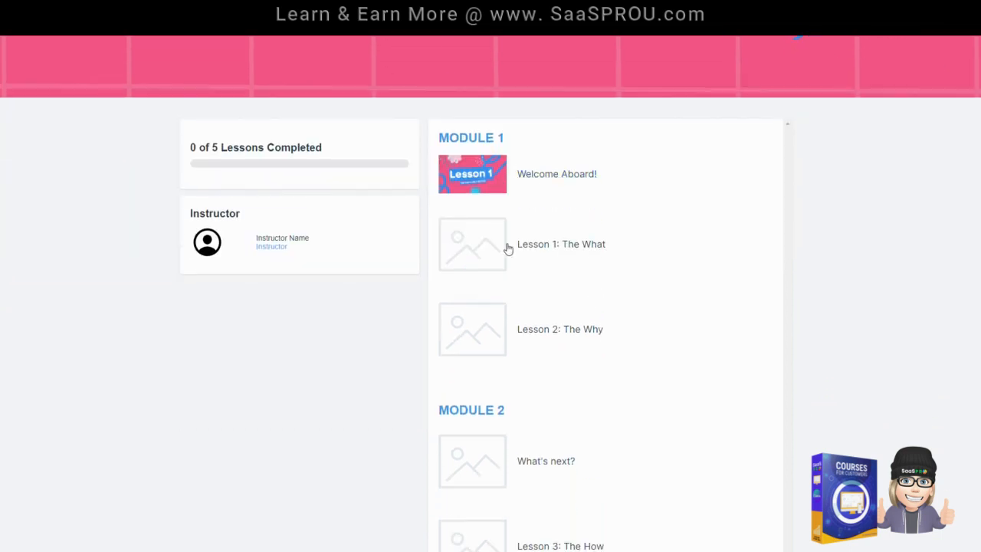
pyautogui.scroll(-2, 544, 370)
pyautogui.scroll(5, 944, 63)
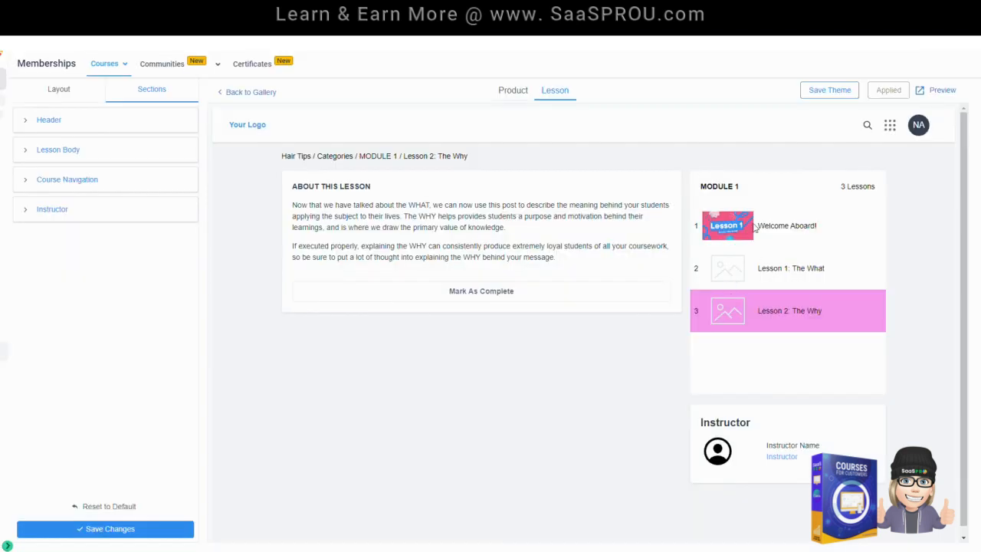
# Step: Return to the theme gallery and open the New York theme for customizing to examine its product page and module layout
pyautogui.click(47, 92)
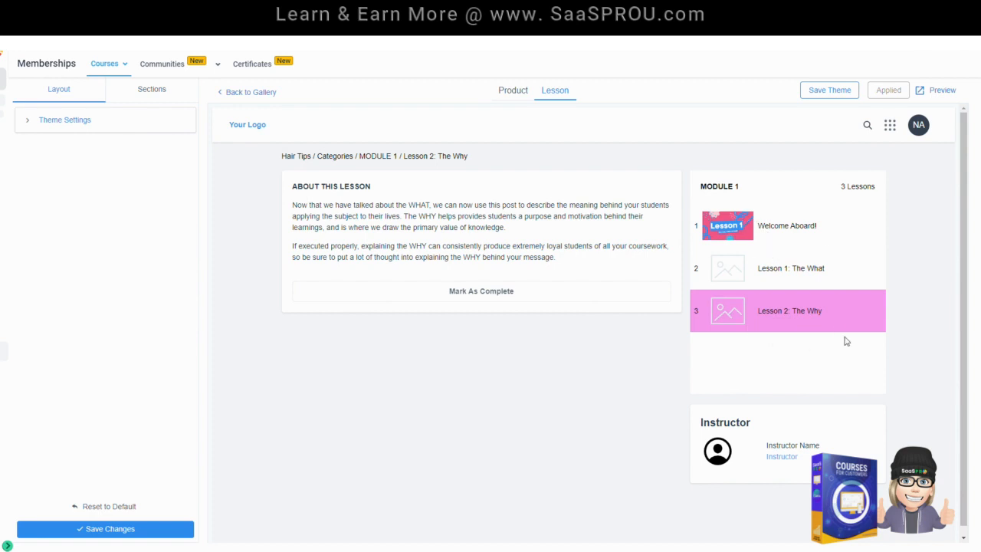
pyautogui.click(242, 93)
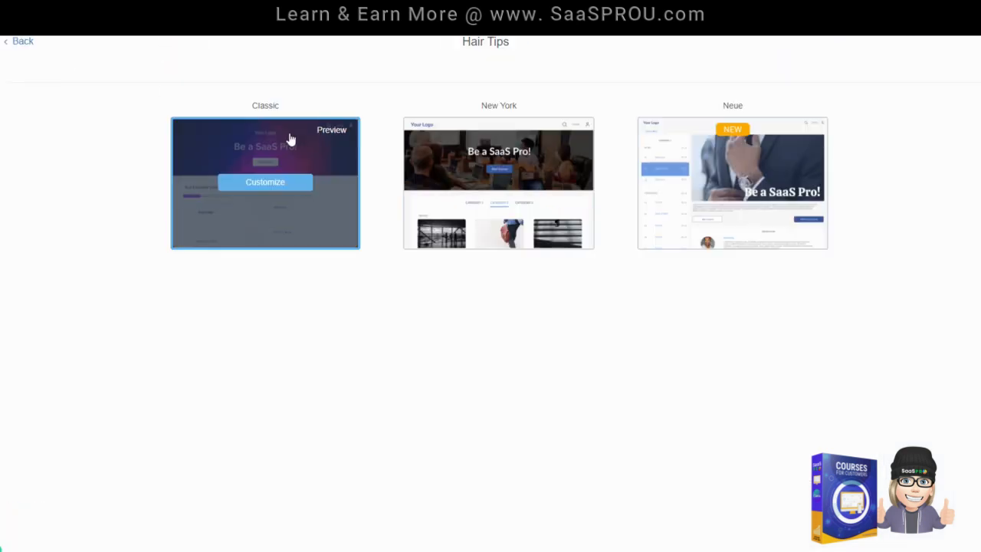
pyautogui.moveTo(499, 171)
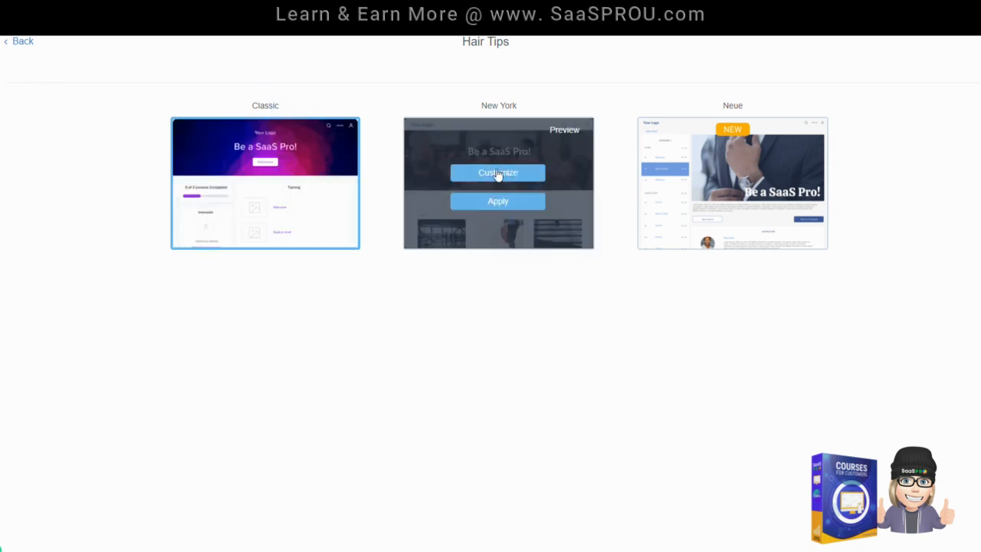
pyautogui.click(519, 177)
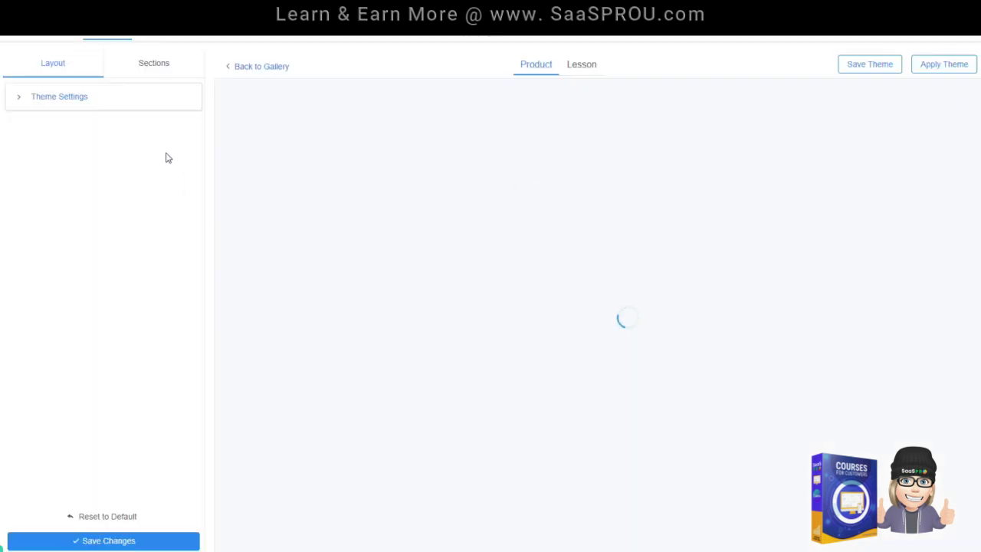
pyautogui.scroll(-4, 621, 443)
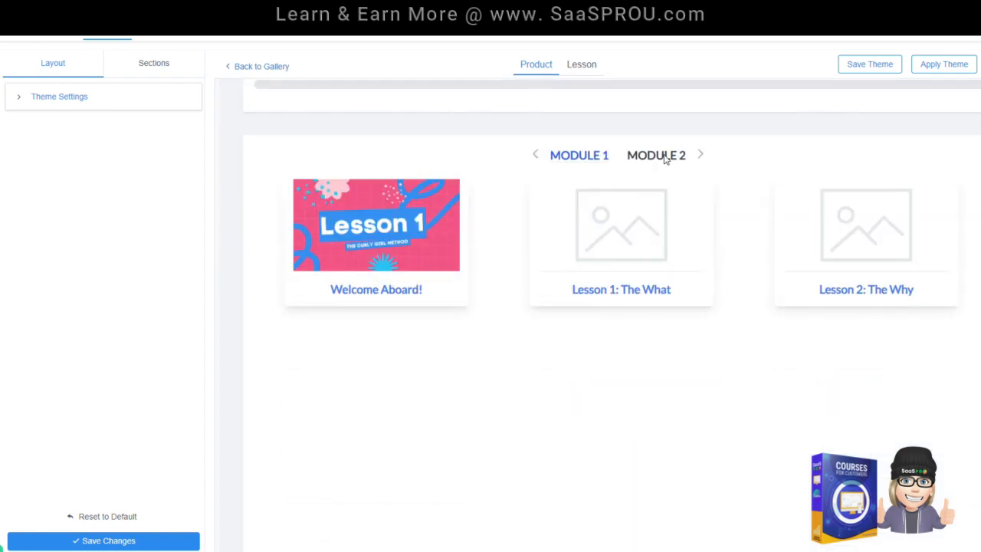
pyautogui.scroll(4, 587, 214)
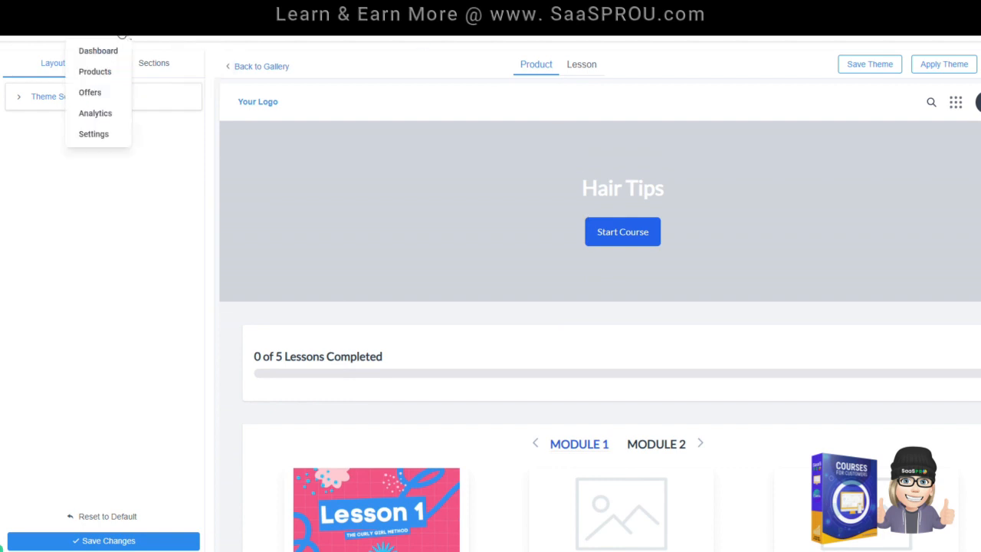
# Step: Go back to the gallery and open the Neue theme to examine its module navigation, lesson content and instructor block
pyautogui.click(264, 69)
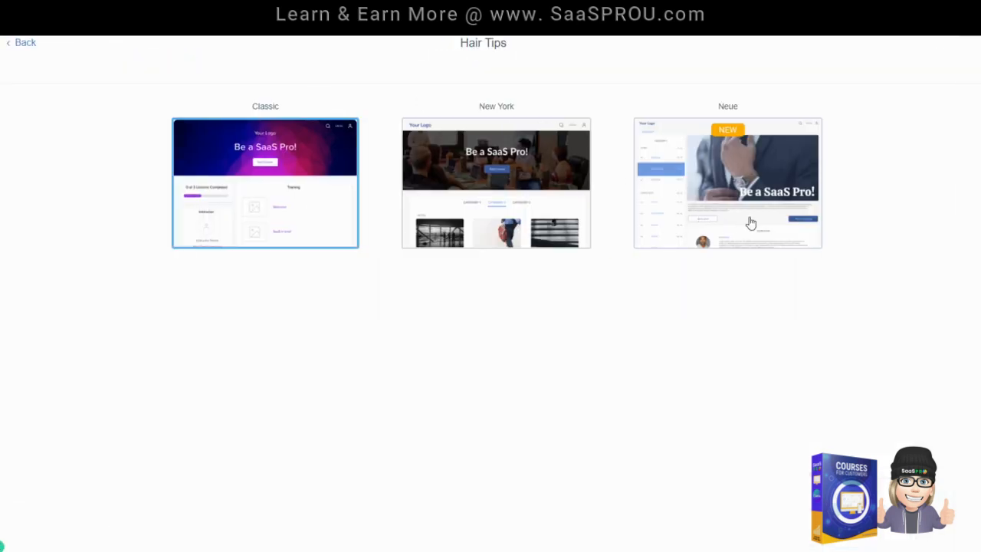
pyautogui.moveTo(755, 201)
pyautogui.click(738, 182)
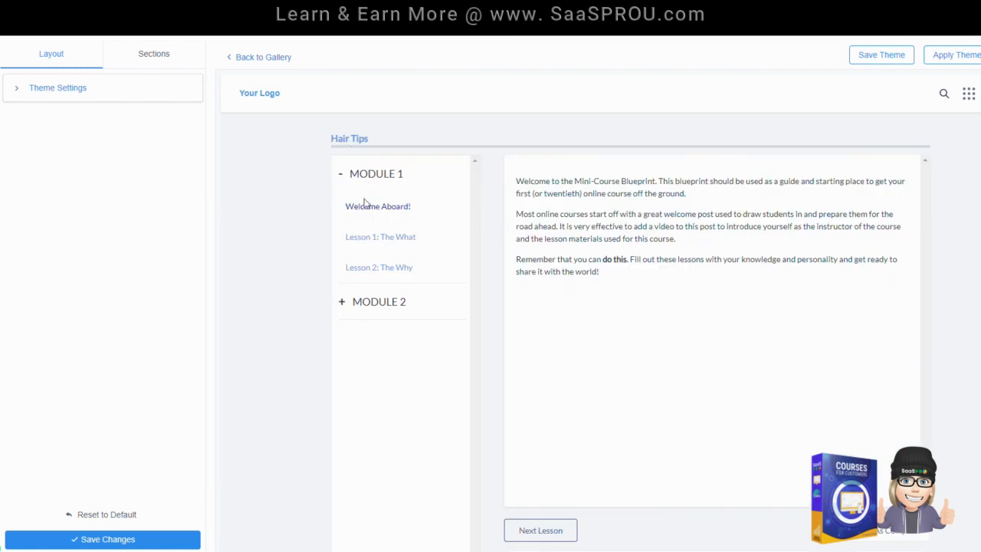
pyautogui.scroll(-1, 727, 381)
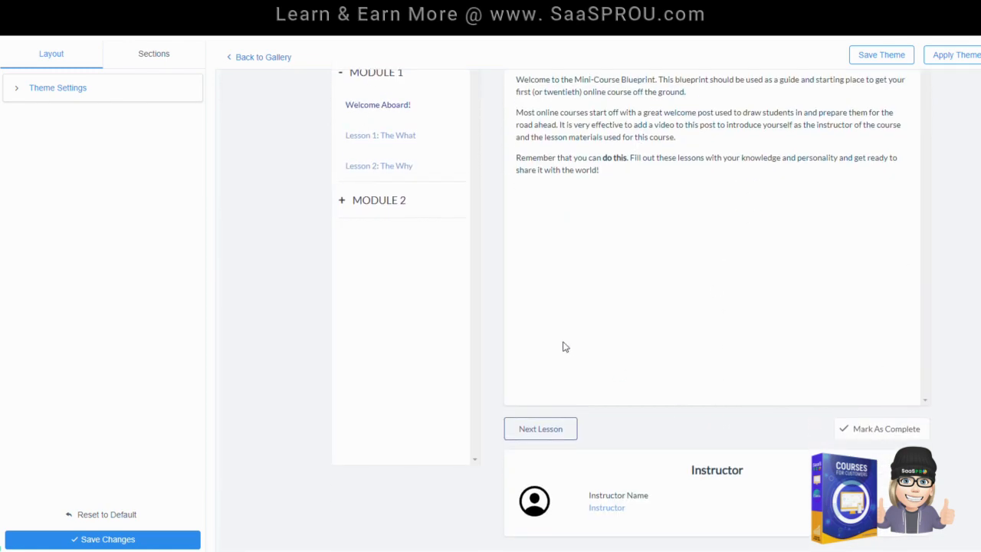
pyautogui.scroll(1, 564, 346)
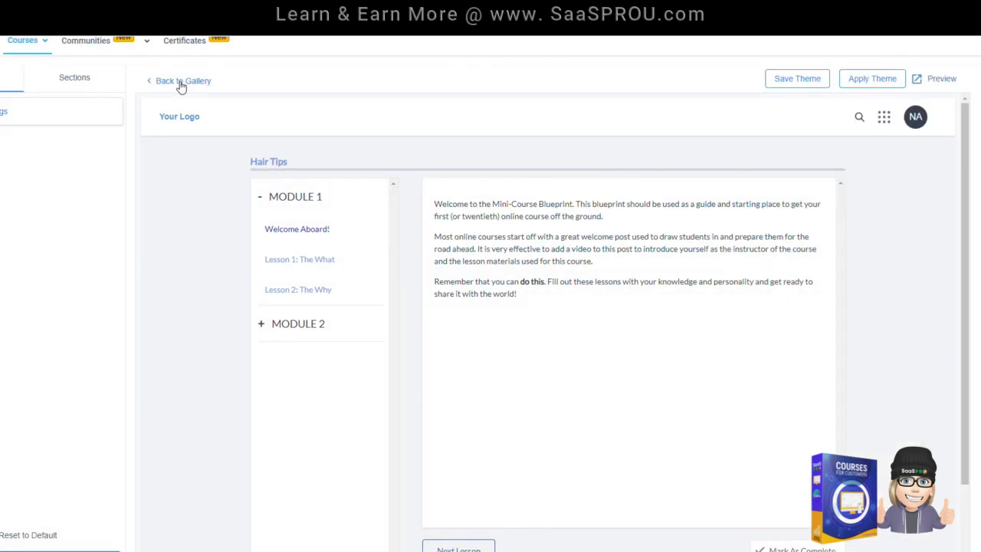
# Step: Leave the theme gallery for the Hair Tips course outline and preview the live product page with its banner and modules
pyautogui.click(260, 56)
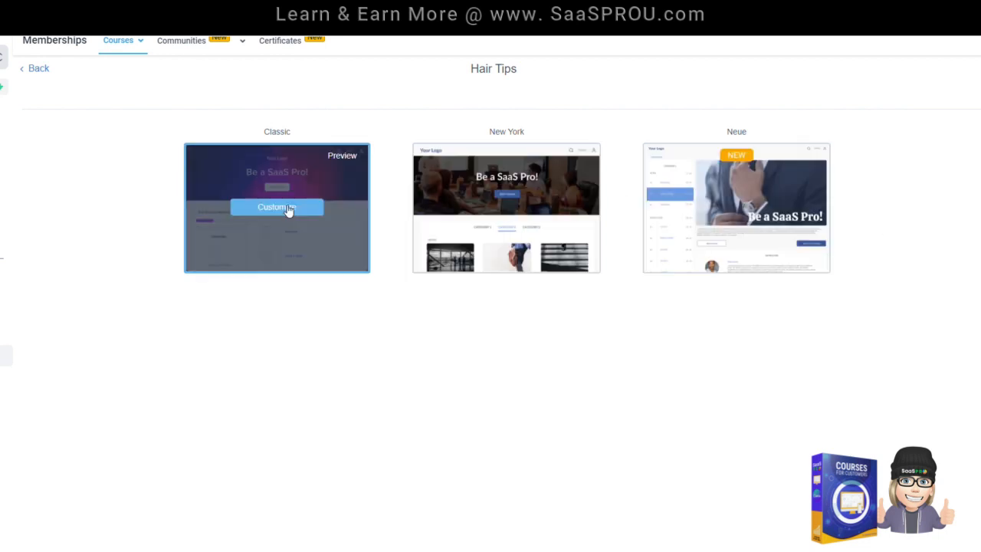
pyautogui.click(37, 72)
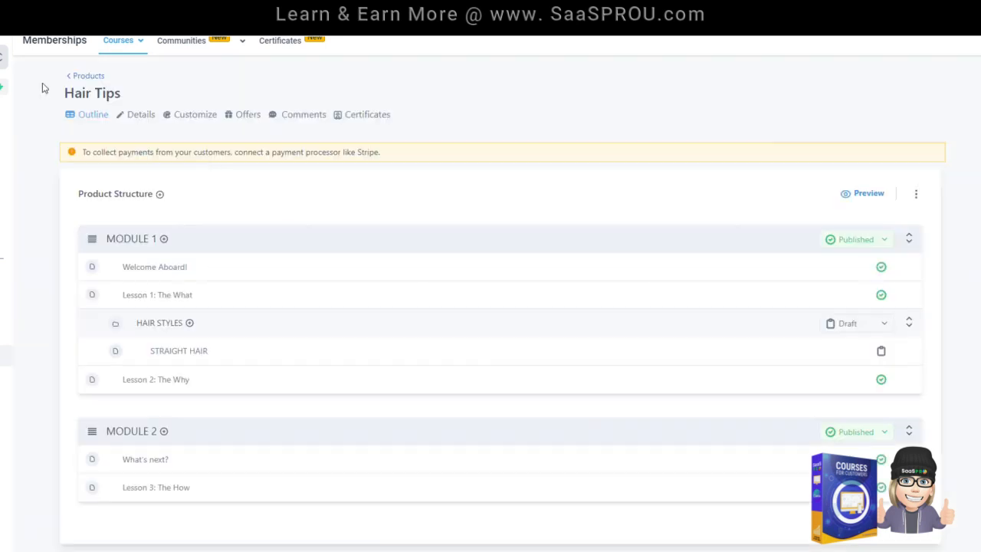
pyautogui.click(843, 193)
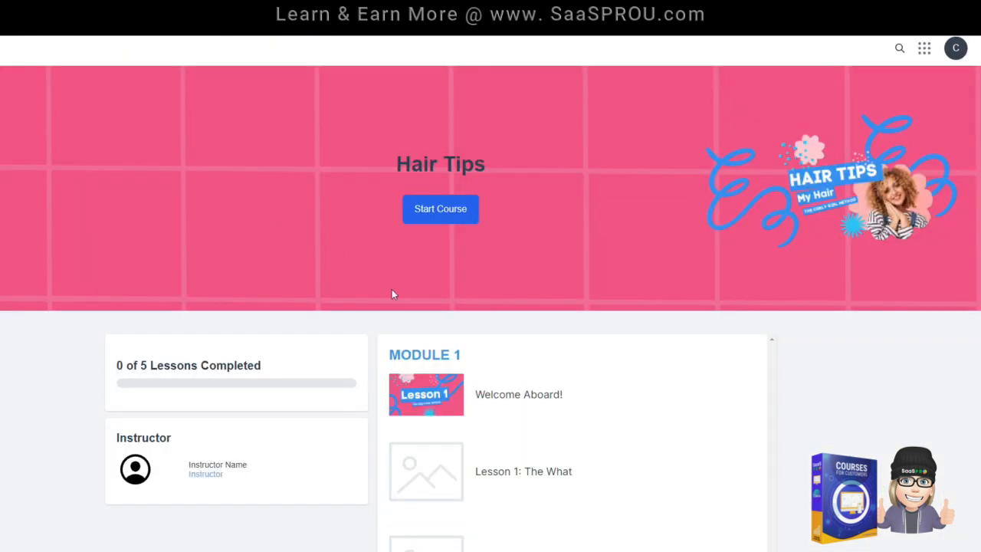
pyautogui.scroll(-5, 392, 294)
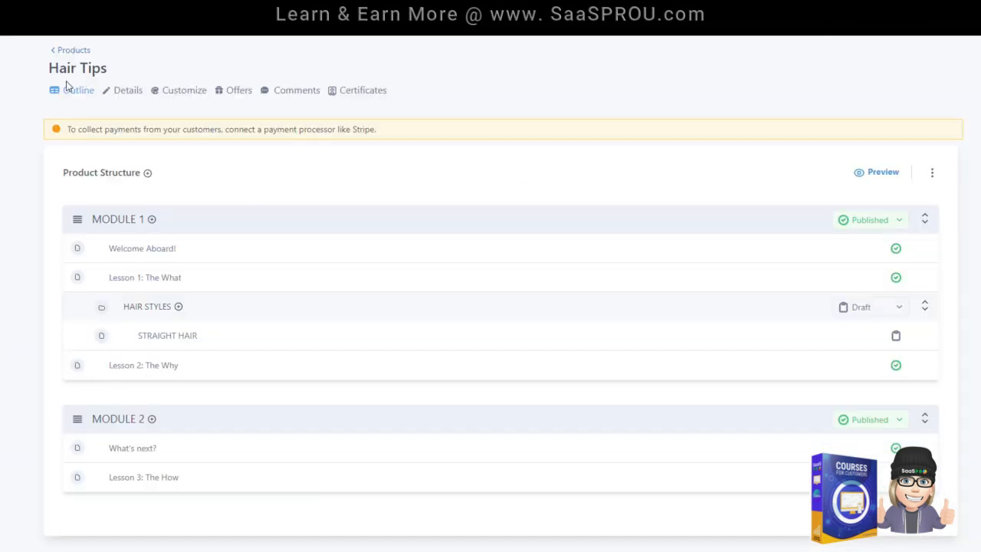